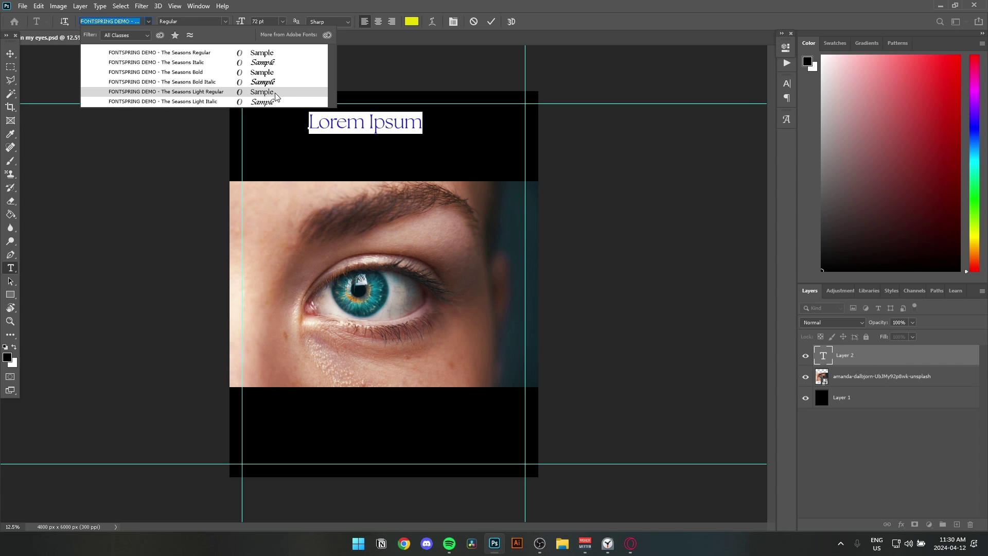
Set the title text LOOK IN MY EYES in The Seasons Regular font and color it white (#ffffff).
click(283, 51)
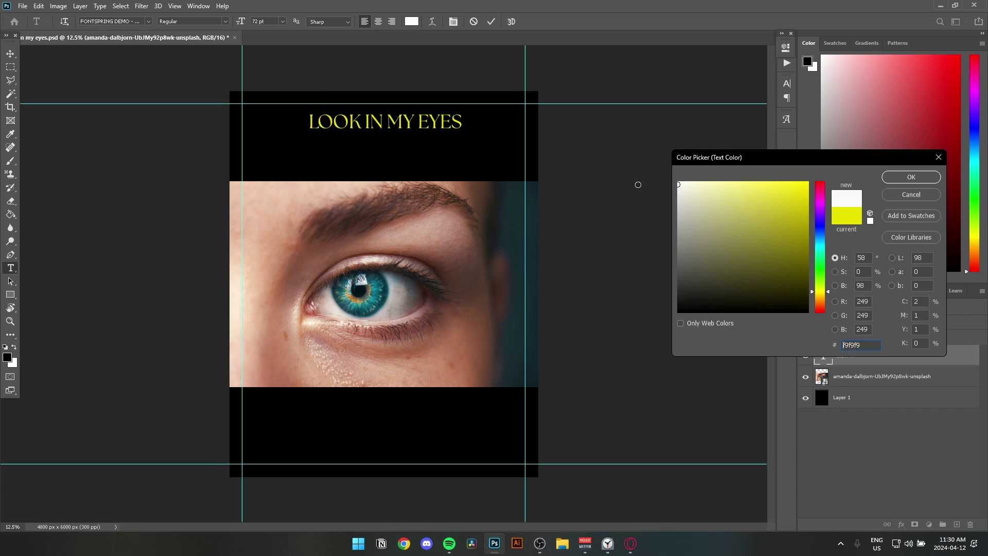
click(910, 178)
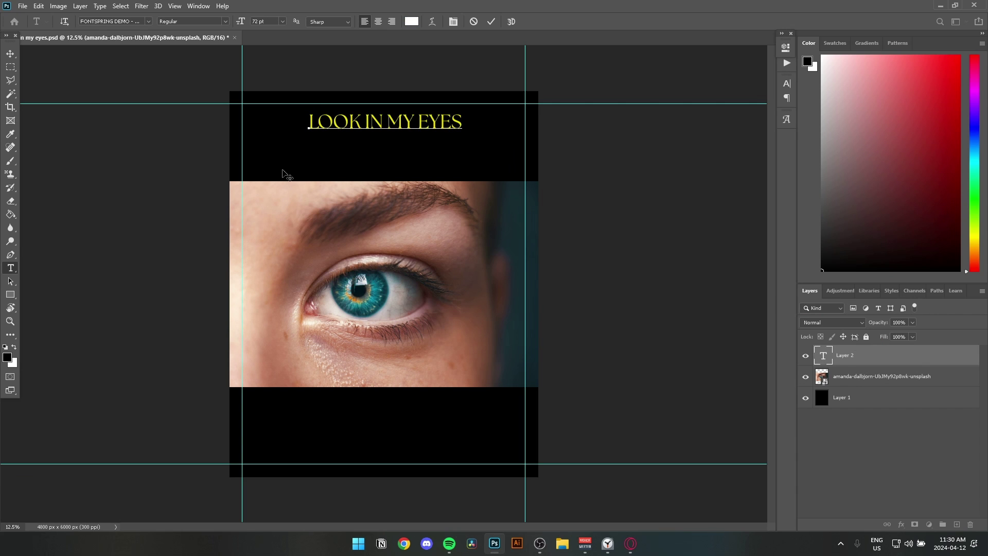
drag(461, 122, 219, 115)
click(411, 21)
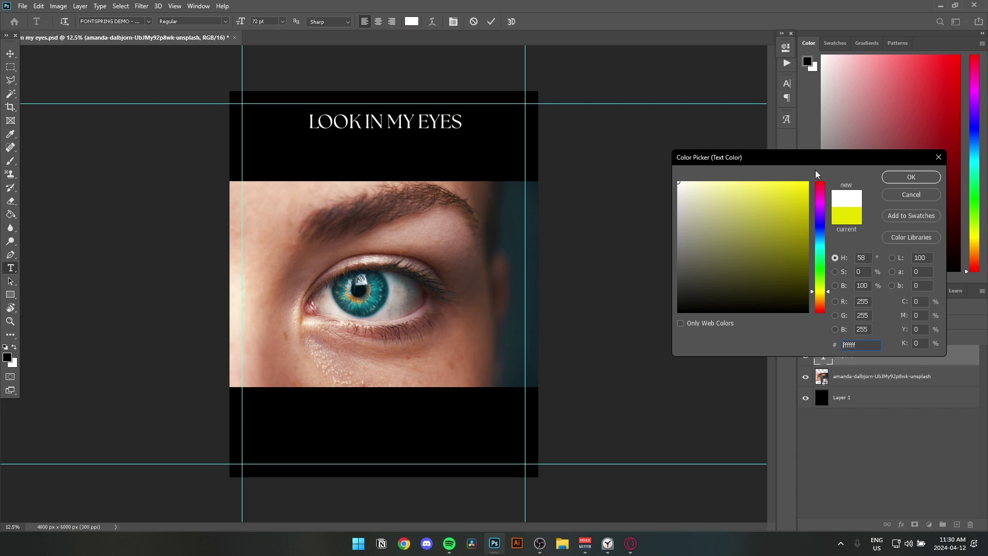
click(884, 178)
click(10, 53)
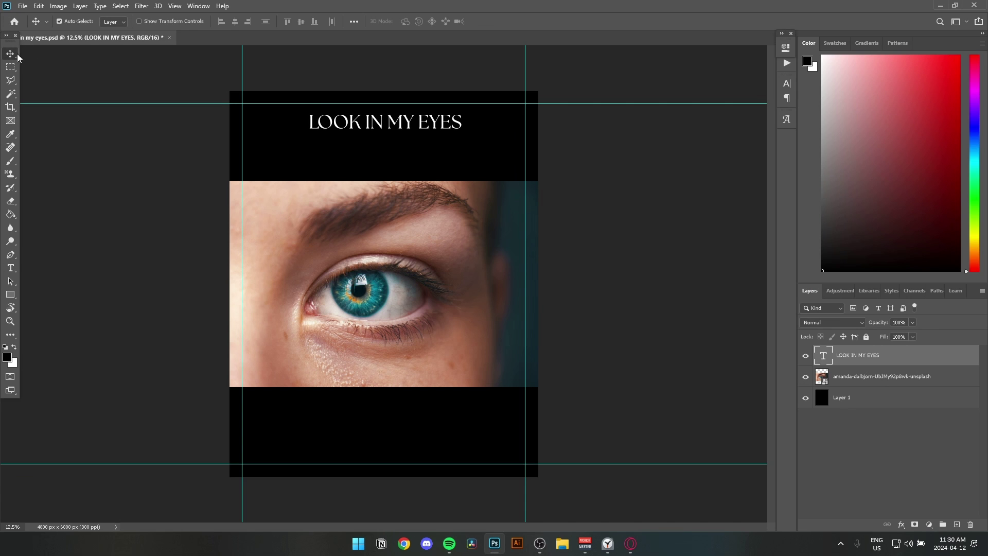
Scale the title to about 156% and center it in the black band above the eye photo.
key(ctrl+t)
drag(453, 119, 533, 100)
drag(462, 140, 431, 144)
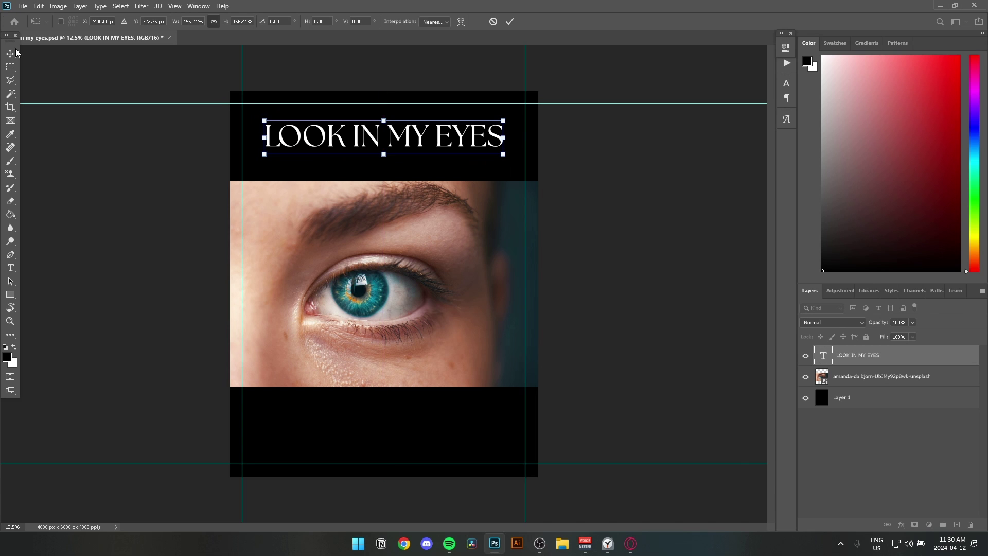
key(Return)
Change the title to a heavier style of The Seasons, searching the fonts for "the sea".
key(t)
key(Return)
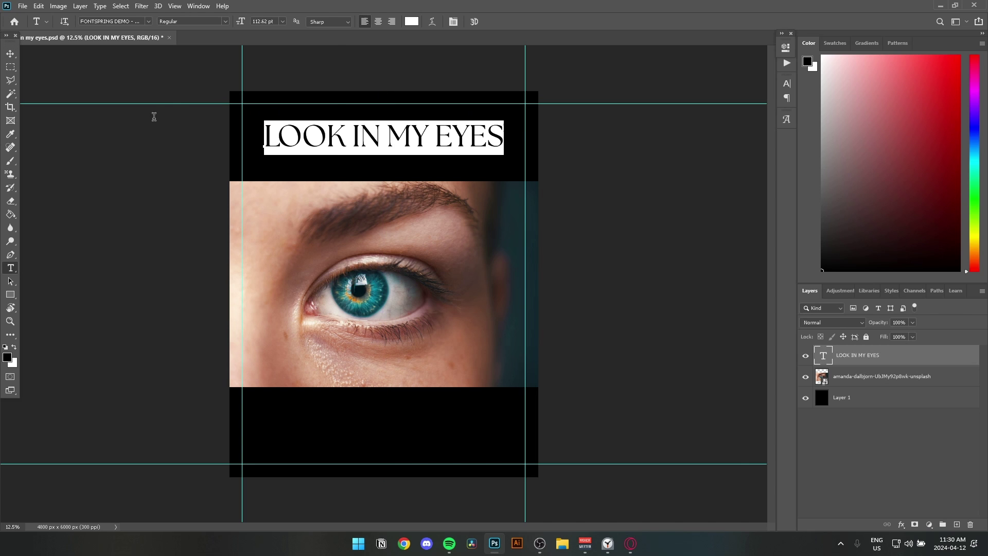
click(113, 21)
text(the sea)
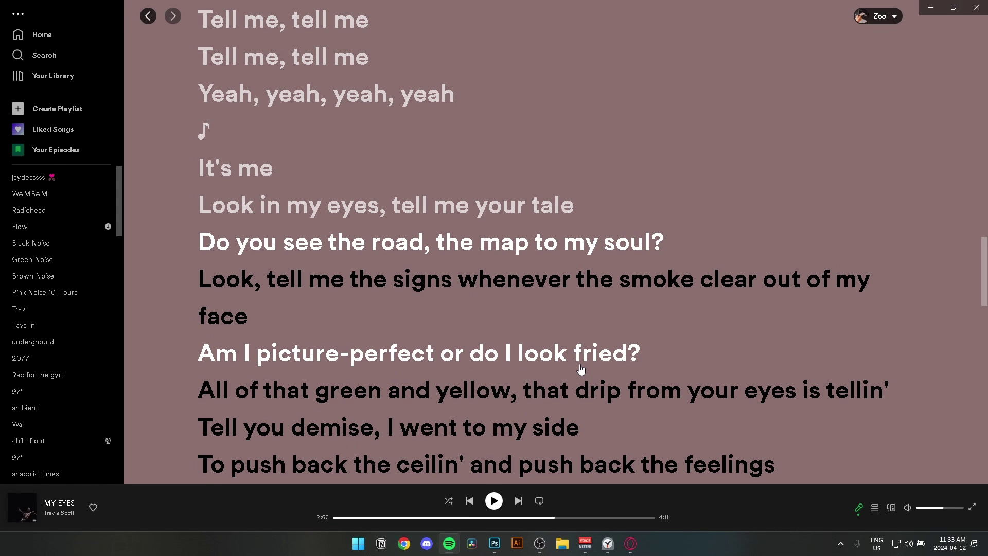
Read further through the MY EYES lyrics in Spotify and return to the poster.
scroll(593, 379, down, 1)
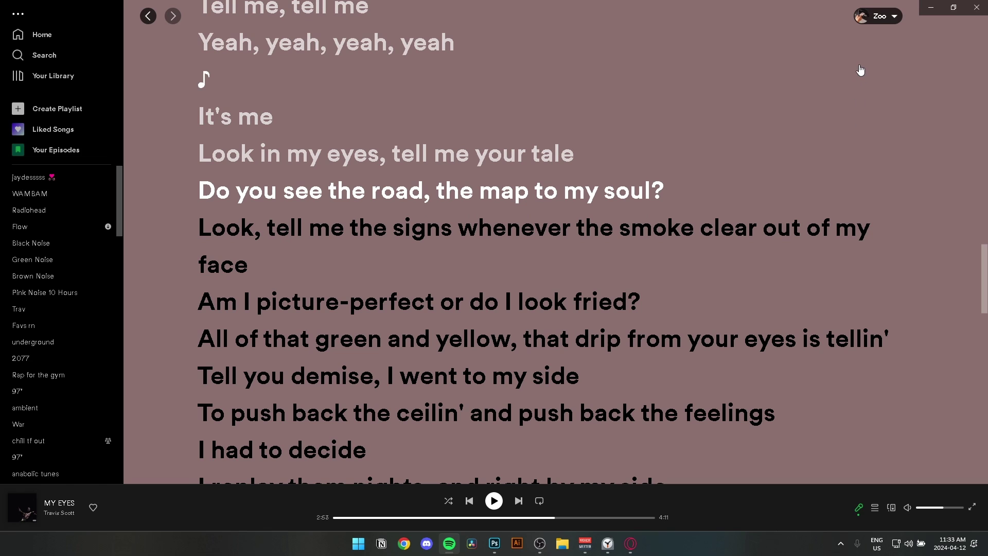
click(930, 6)
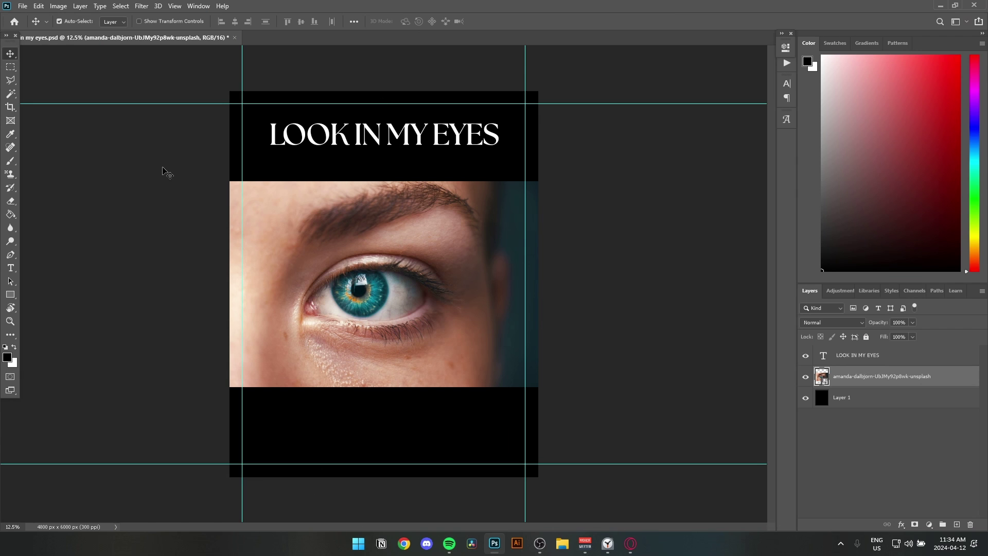
Liquify a copy of the eye photo so the iris drips down into the black band below.
key(ctrl)
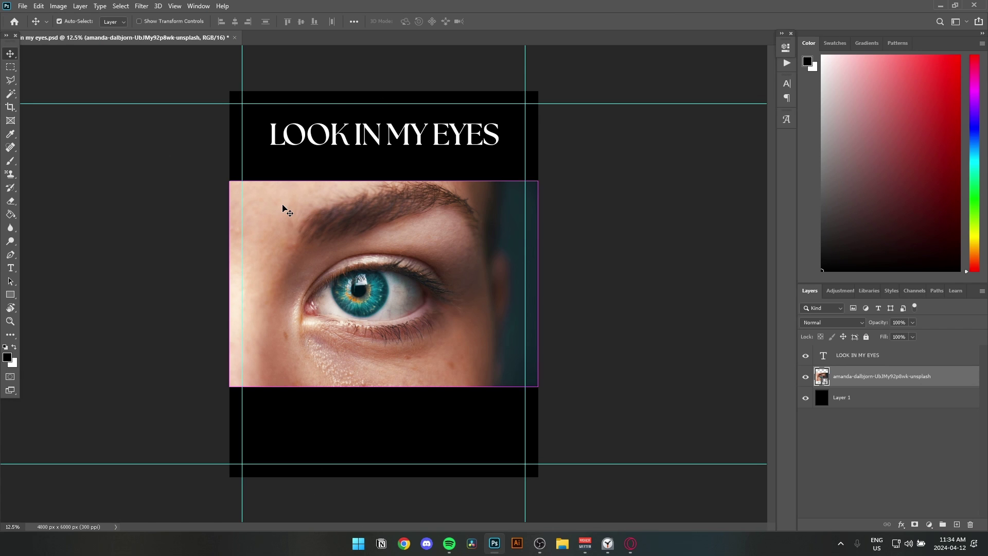
key(ctrl+plus)
scroll(285, 211, down, 2)
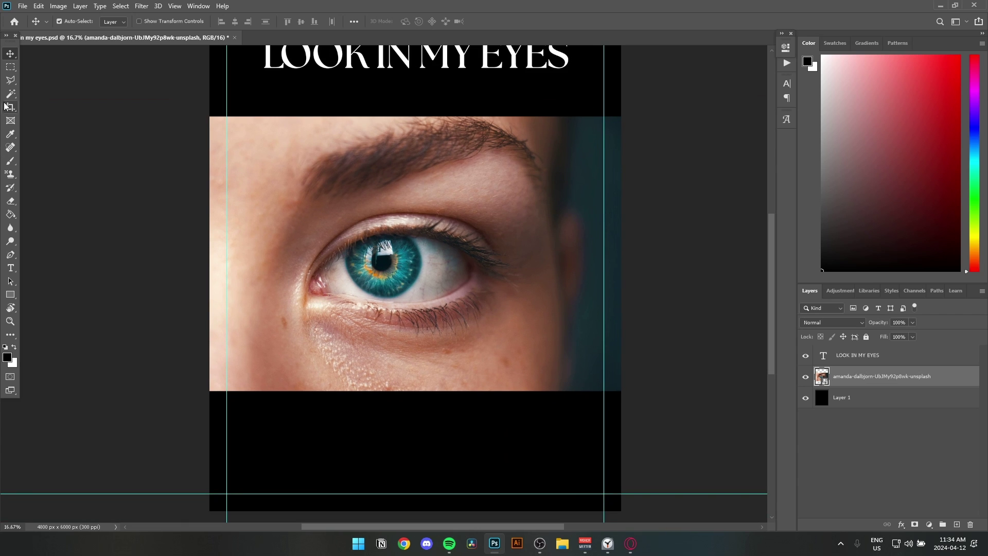
click(144, 7)
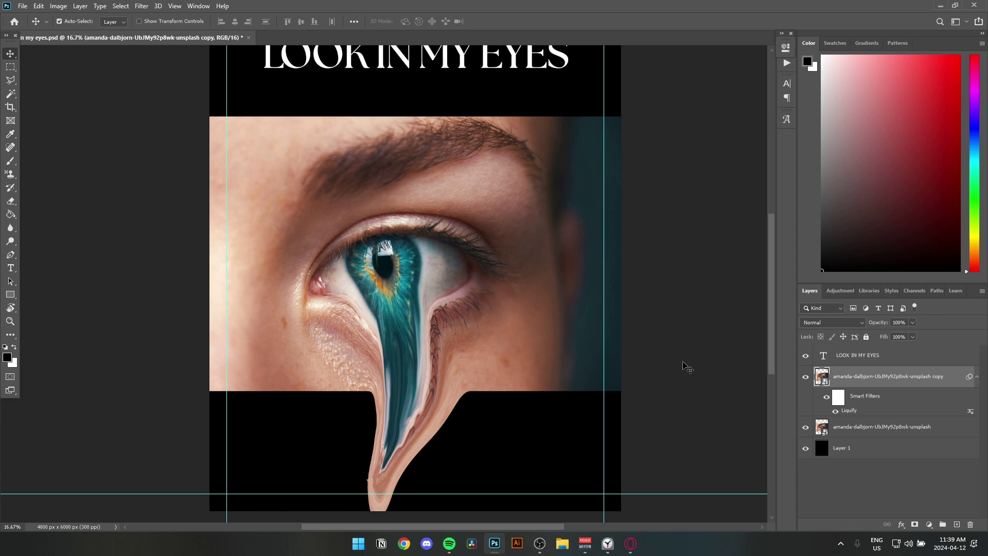
key(ctrl+u)
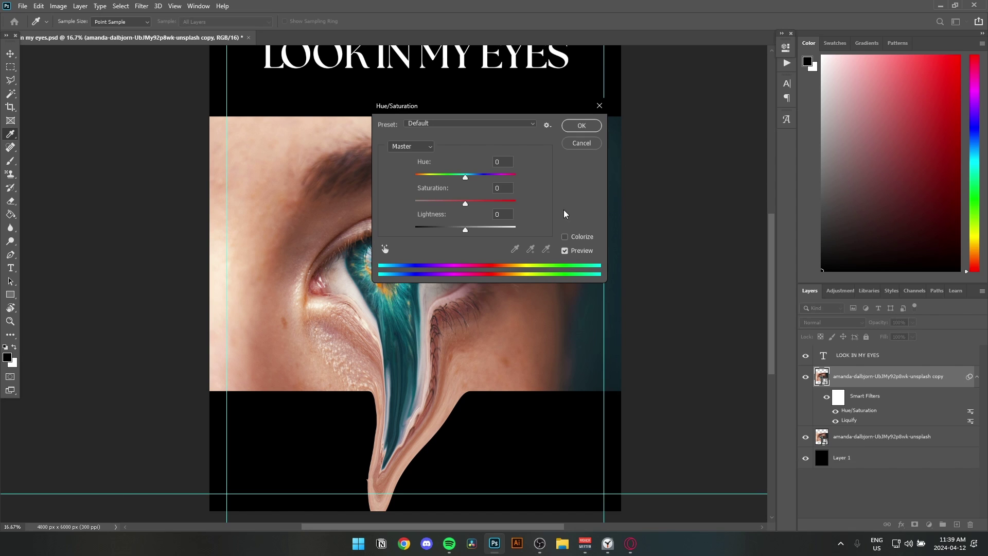
drag(465, 177, 429, 176)
click(582, 143)
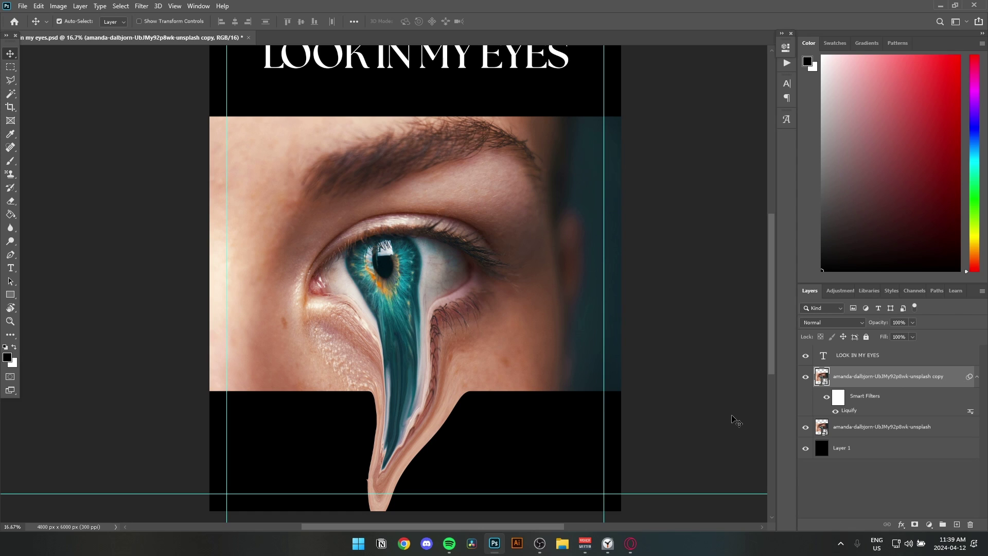
Undo the liquified copy of the eye photo.
key(ctrl+z)
key(ctrl+shift+z)
key(ctrl+z)
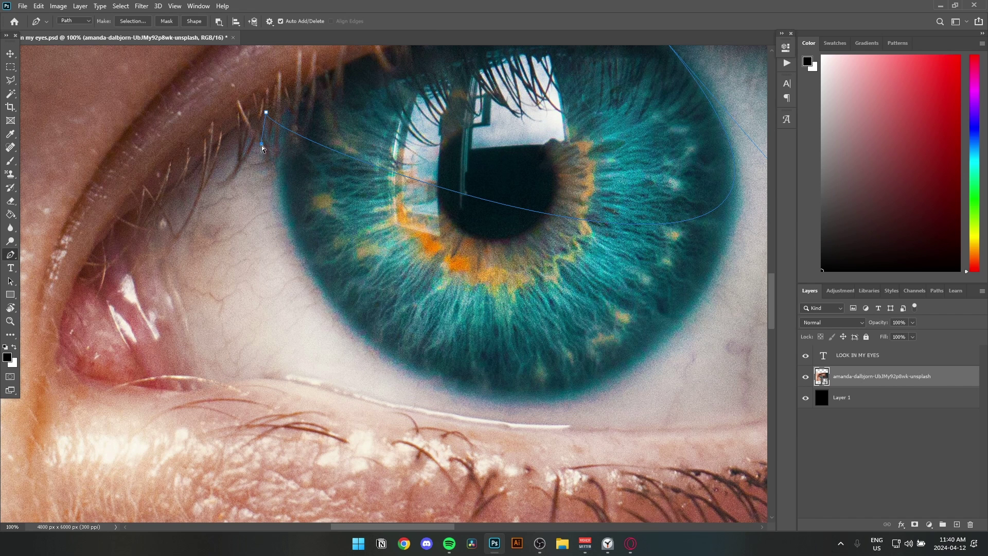
Trace the iris with a curved Pen tool path and copy it onto its own layer above the photo.
drag(265, 112, 309, 469)
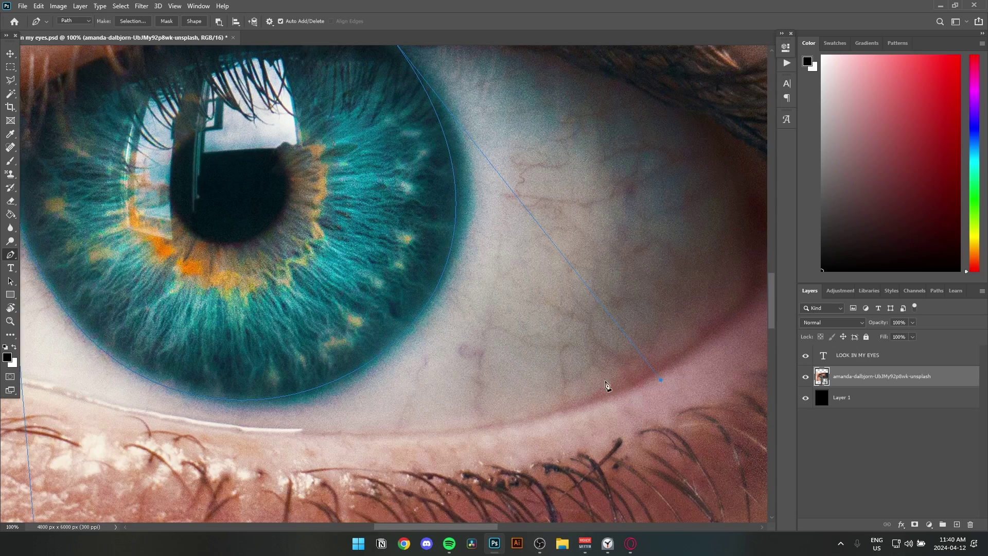
drag(444, 347, 550, 441)
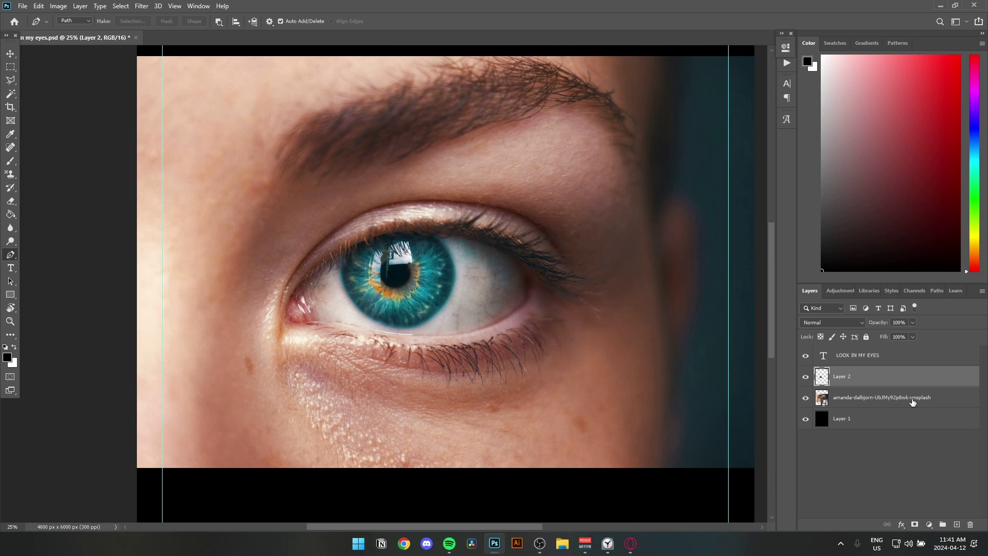
key(ctrl+minus)
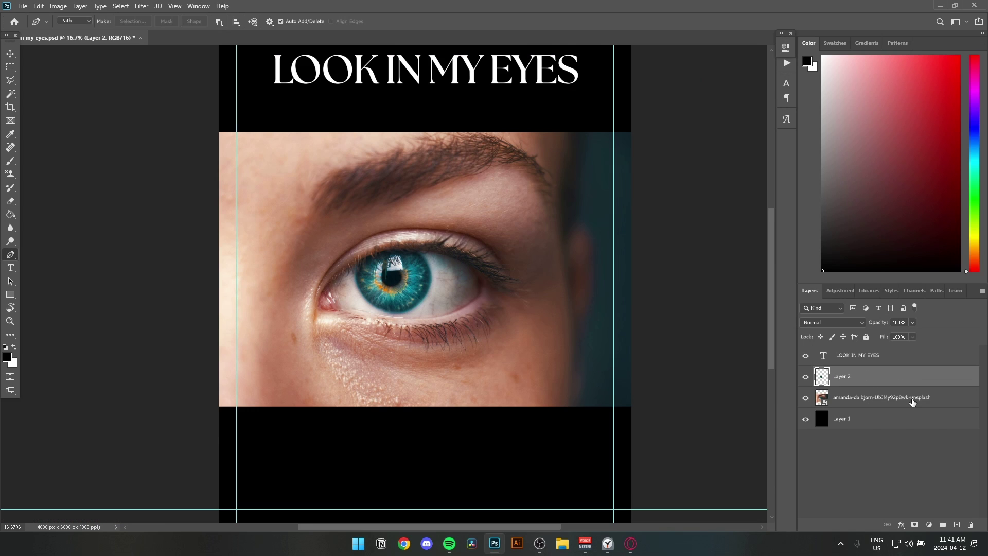
drag(464, 307, 479, 313)
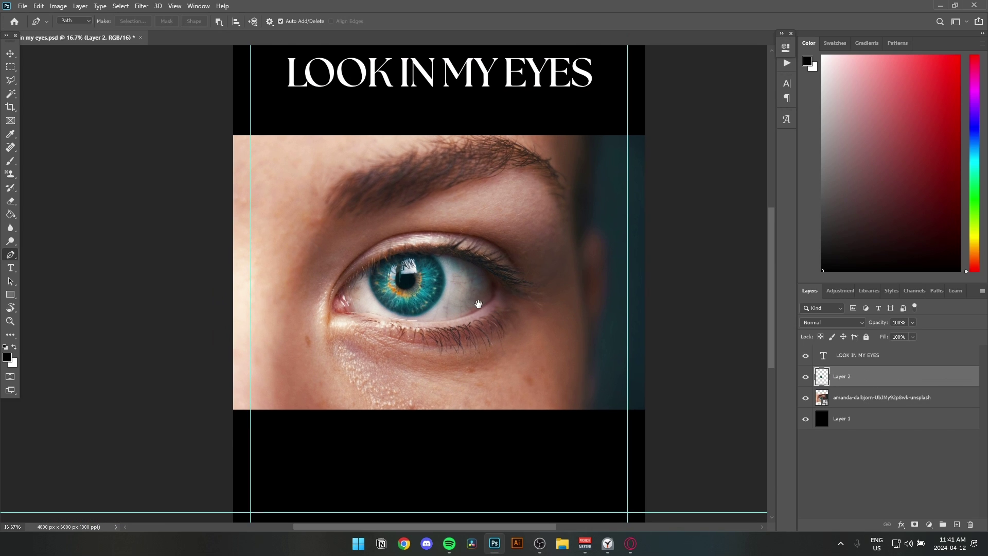
key(ctrl+plus)
key(ctrl+plus)
key(ctrl+plus)
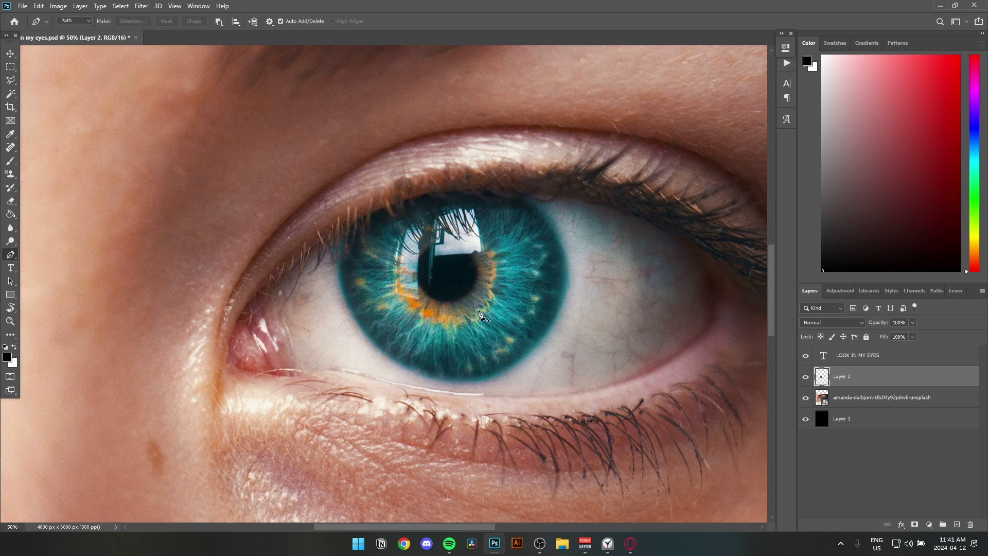
key(ctrl+minus)
key(ctrl+minus)
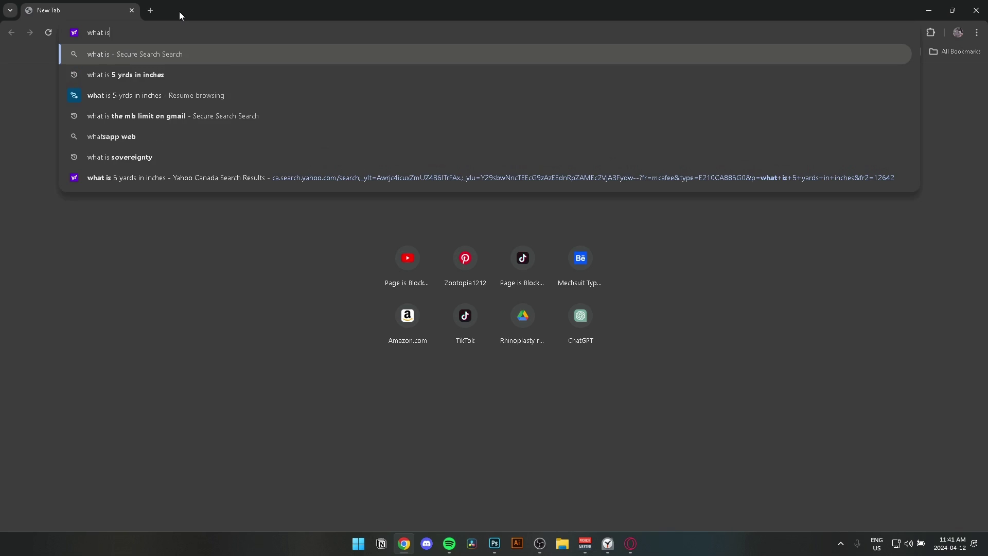
Search the web in Chrome for what the colored part of the eye is called.
text(the oclo)
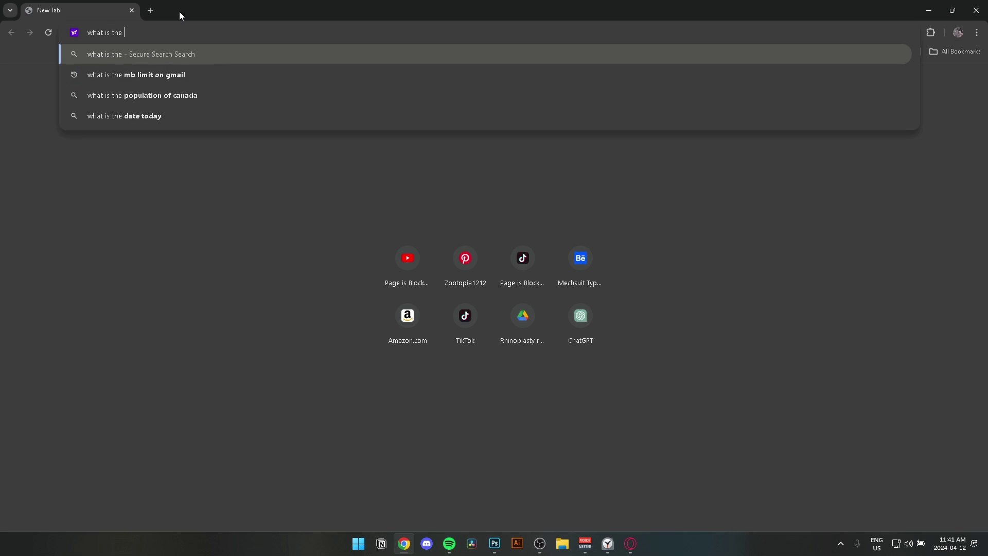
text(r part of you eye called)
key(Return)
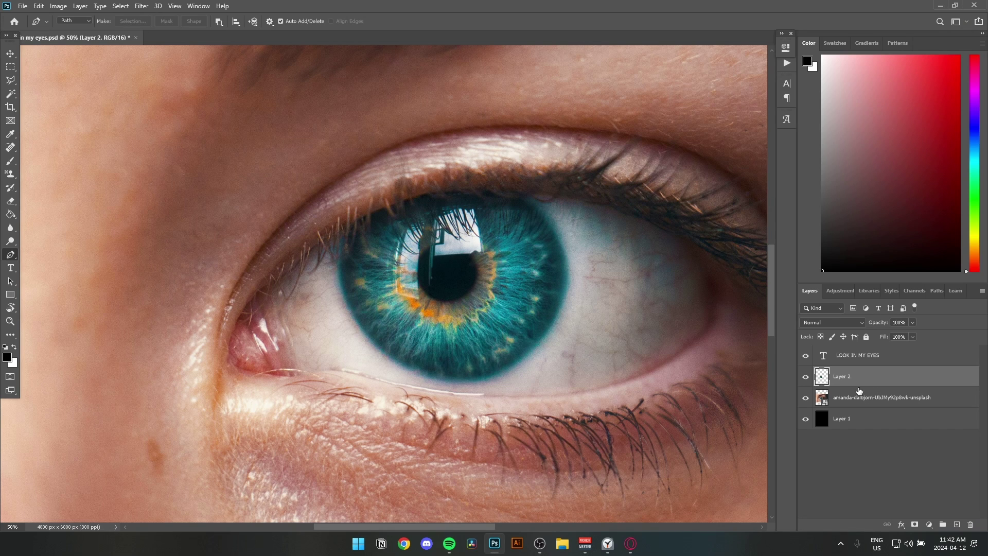
Add a colorized Hue/Saturation adjustment layer with hue 40 and saturation 100, clipped to the iris layer.
click(929, 523)
click(921, 422)
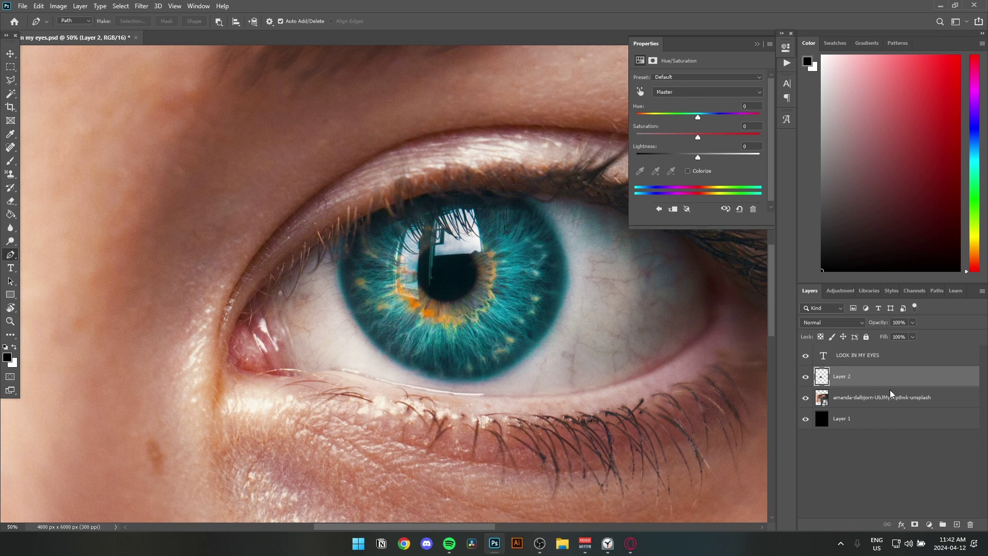
click(694, 172)
drag(643, 119, 760, 148)
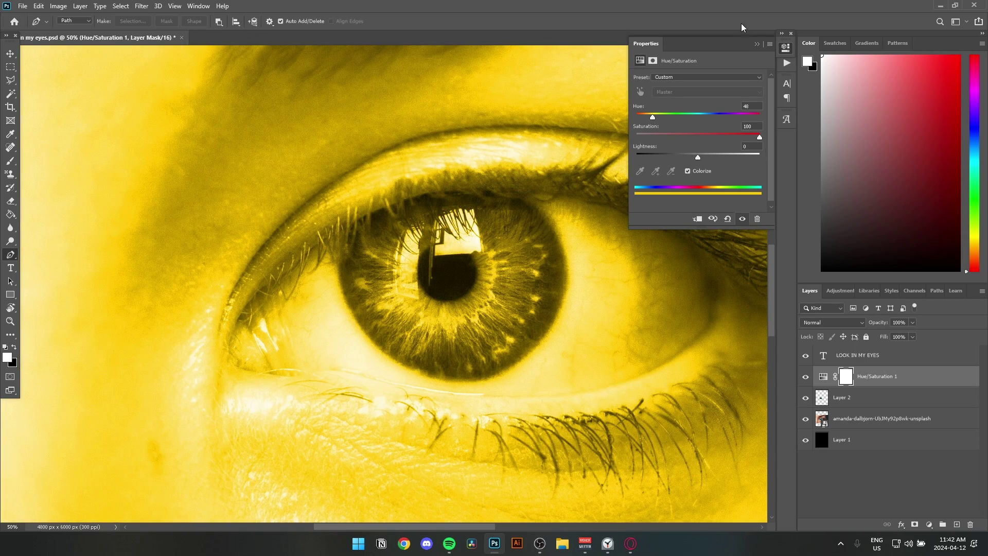
click(756, 43)
key(ctrl+alt+g)
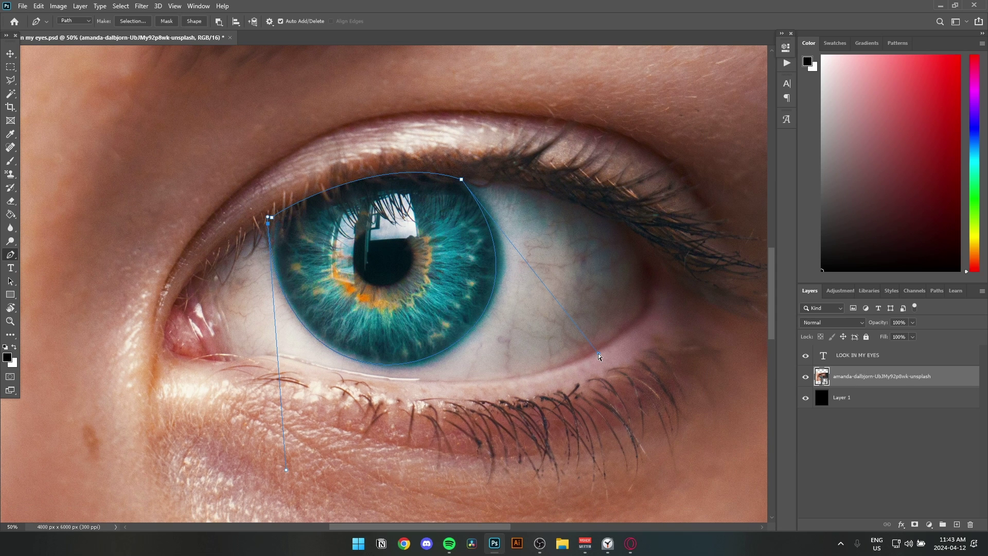
Adjust the curve handles of the Pen path so it follows the iris edge more closely.
drag(598, 353, 620, 338)
drag(286, 469, 281, 485)
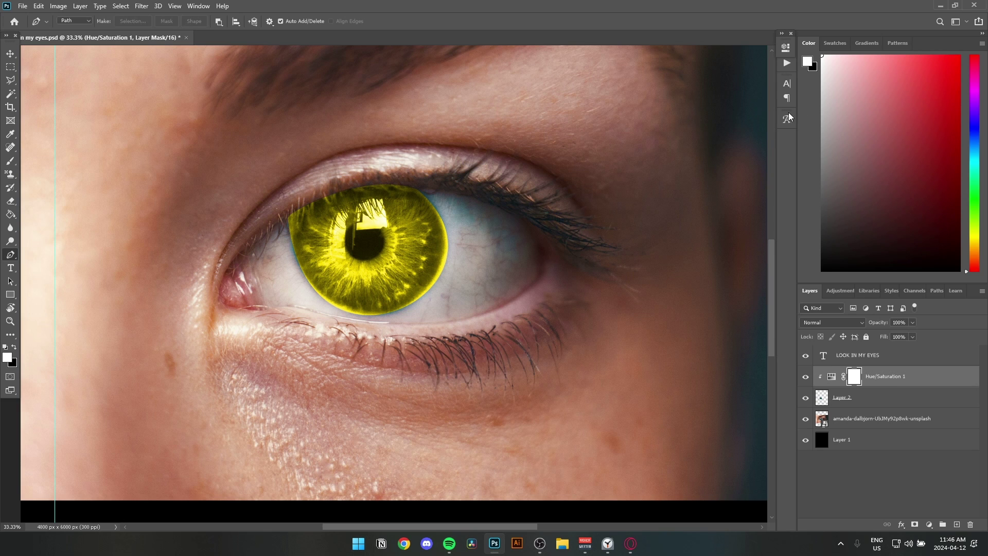
Duplicate the iris cutout Layer 2 together with its clipped Hue/Saturation 1 adjustment.
drag(563, 211, 613, 206)
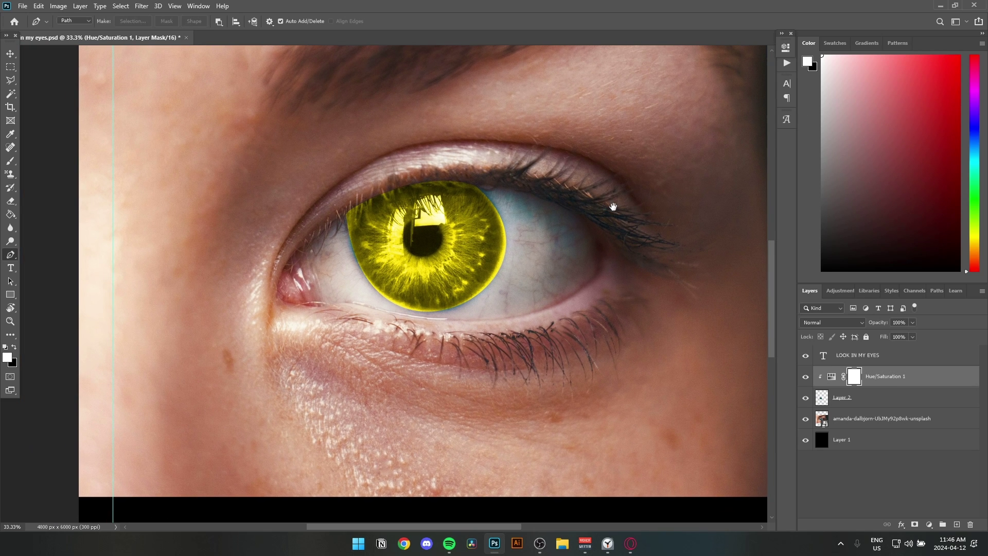
key(e)
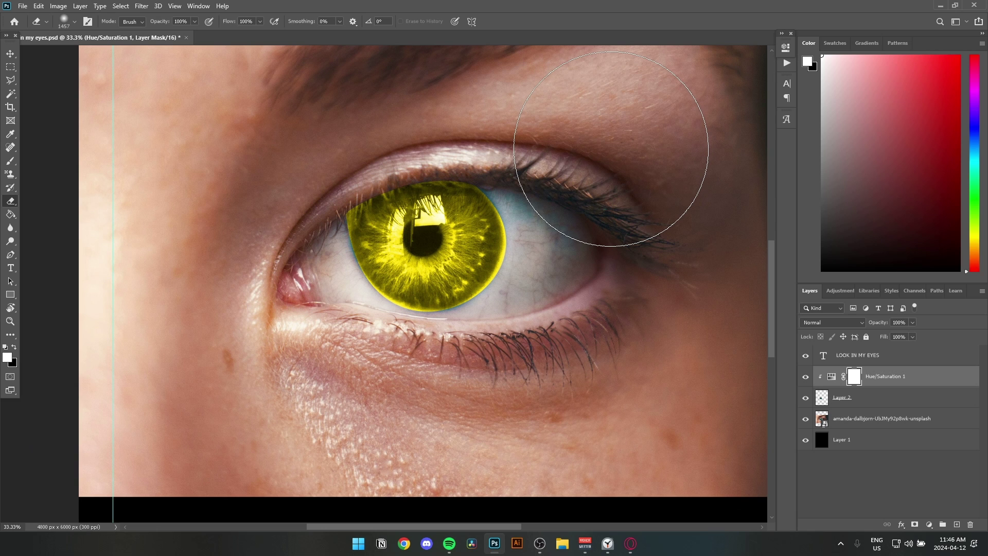
click(889, 401)
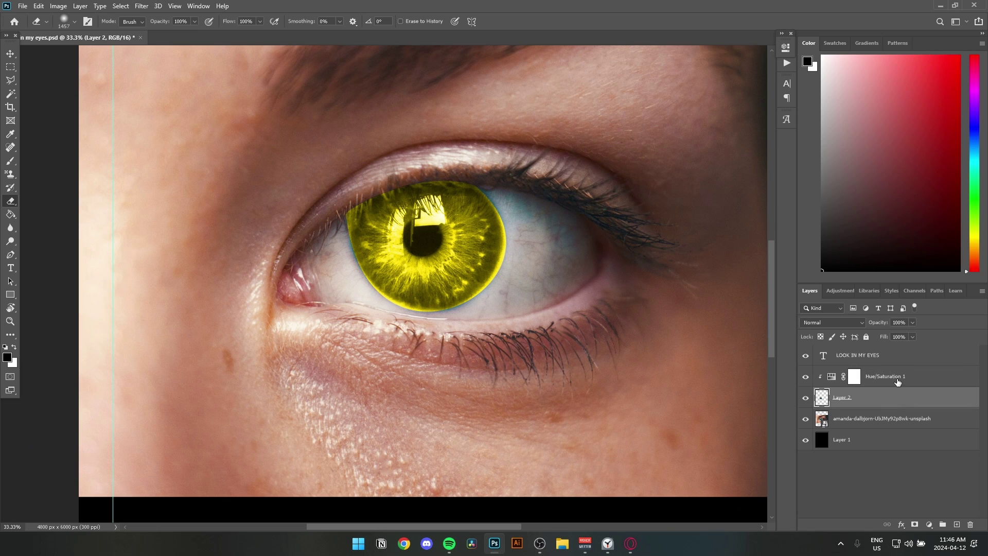
shift+click(900, 377)
key(ctrl+j)
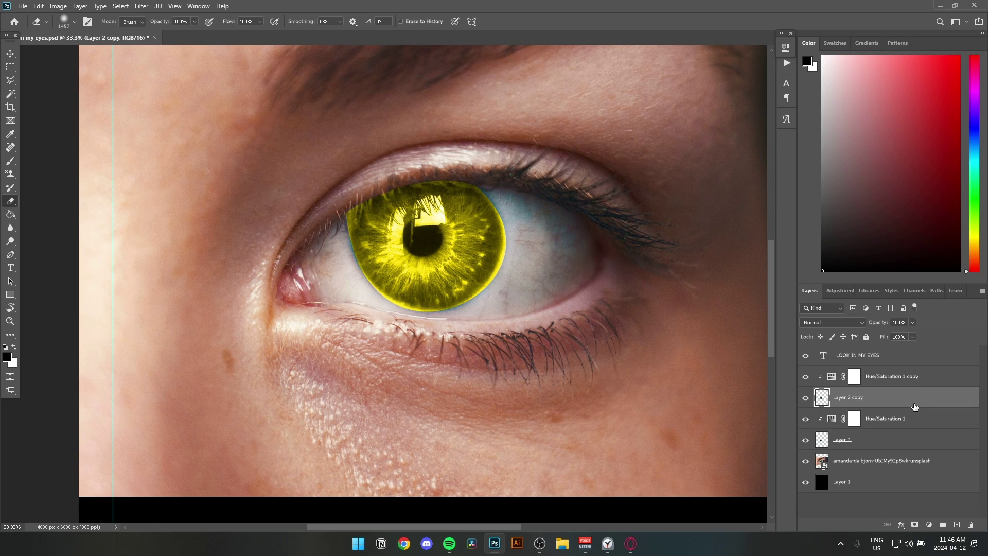
Recolor the duplicated iris green with hue 116 and saturation about 43 in Hue/Saturation 1 copy, and lower the lightness slightly.
click(911, 379)
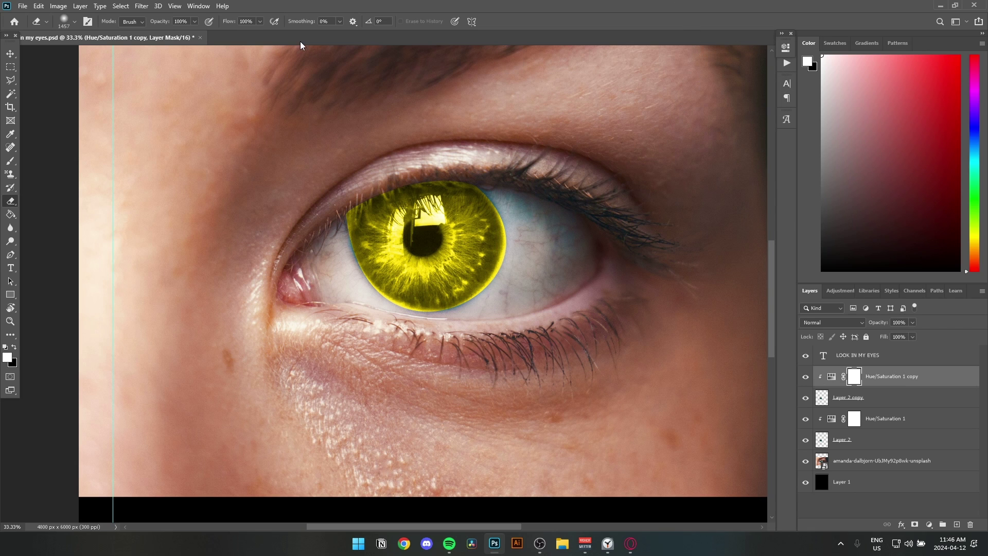
click(10, 54)
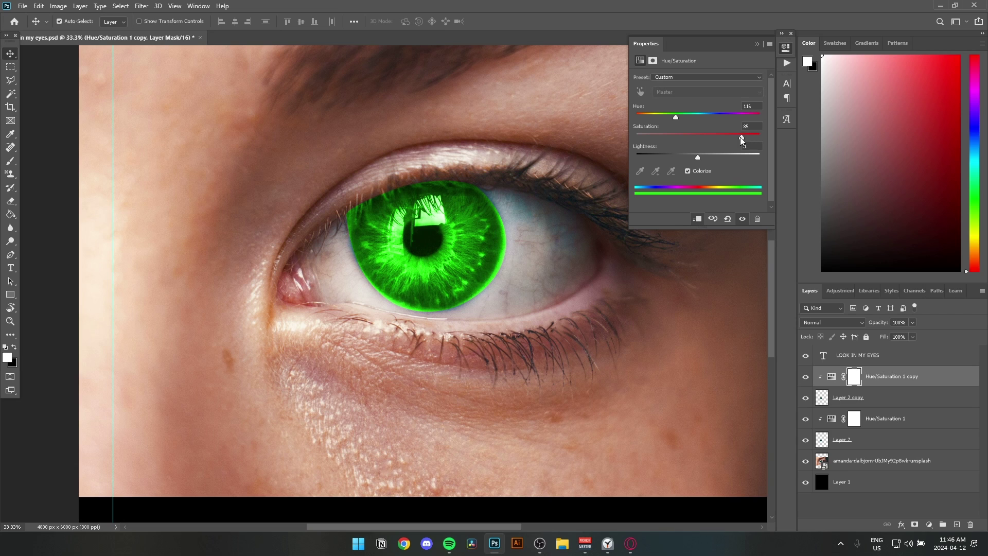
drag(699, 132, 681, 131)
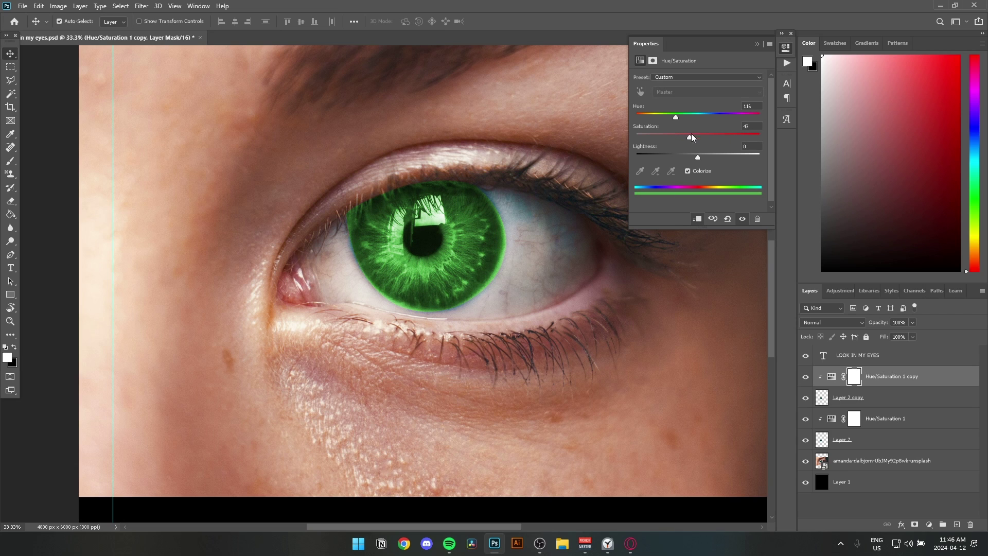
drag(694, 156, 681, 156)
click(756, 43)
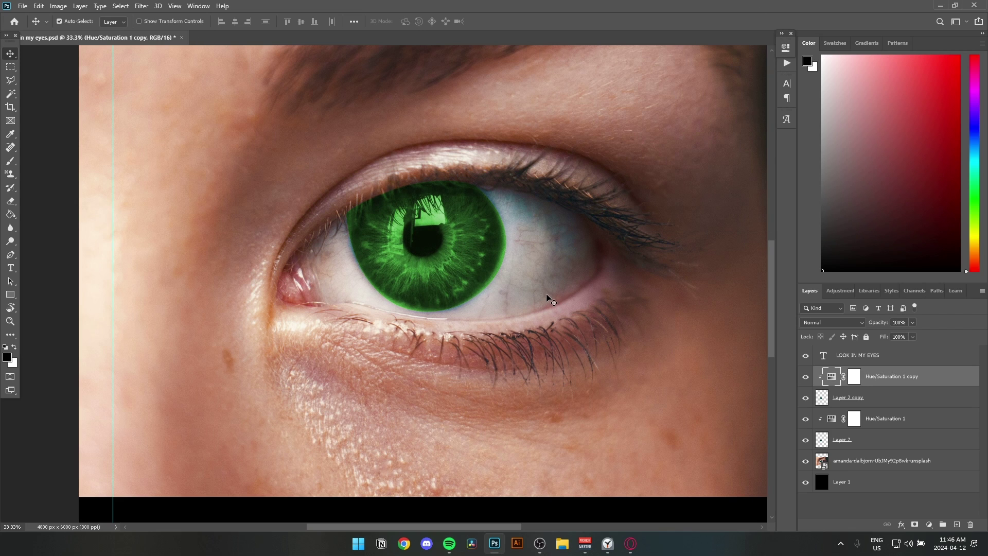
Hide Layer 2 copy and erase the upper edge of the yellow iris on Layer 2 beneath the eyelashes with a soft 177 px Eraser.
key(e)
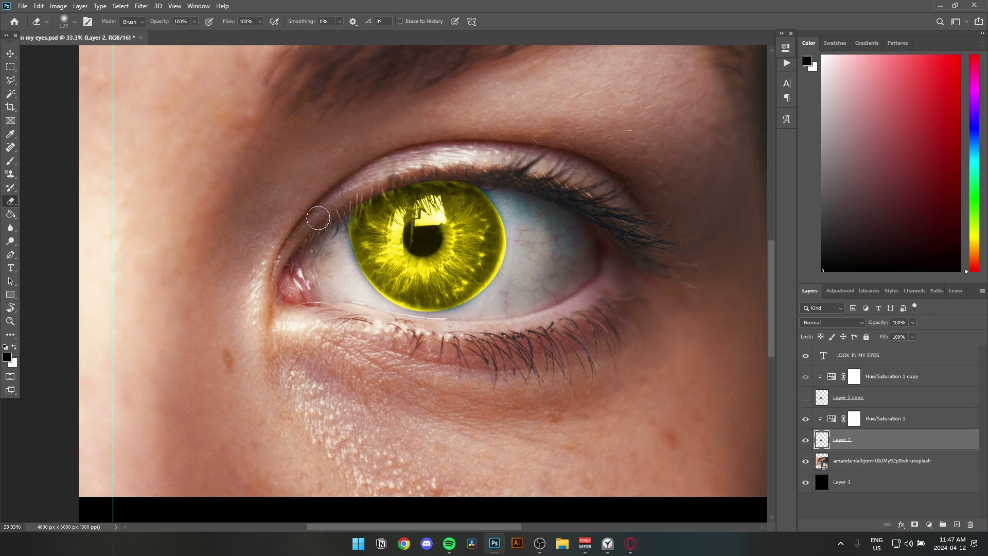
drag(337, 215, 410, 186)
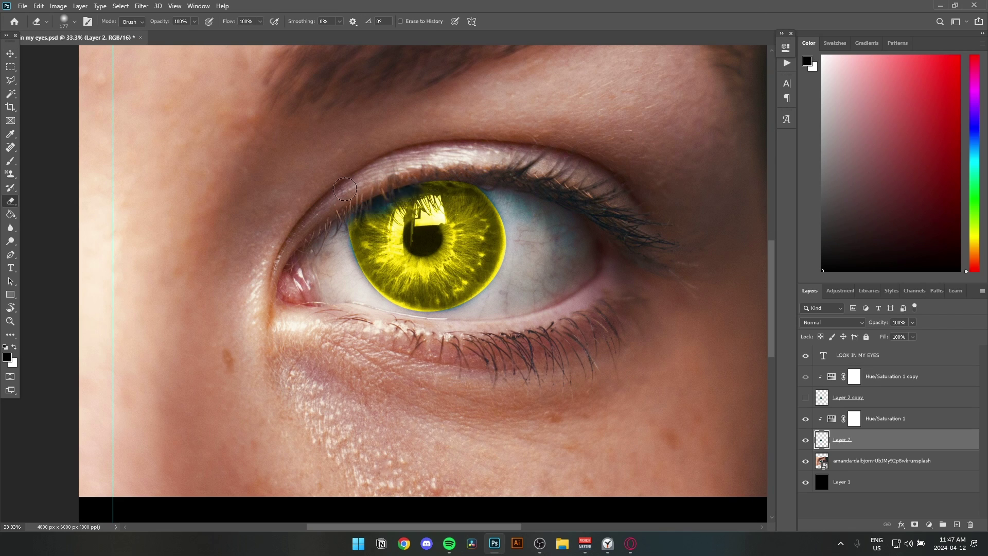
mouse_move(344, 189)
mouse_down()
mouse_move(491, 178)
mouse_move(437, 179)
mouse_move(334, 211)
mouse_move(409, 190)
mouse_move(348, 203)
mouse_up()
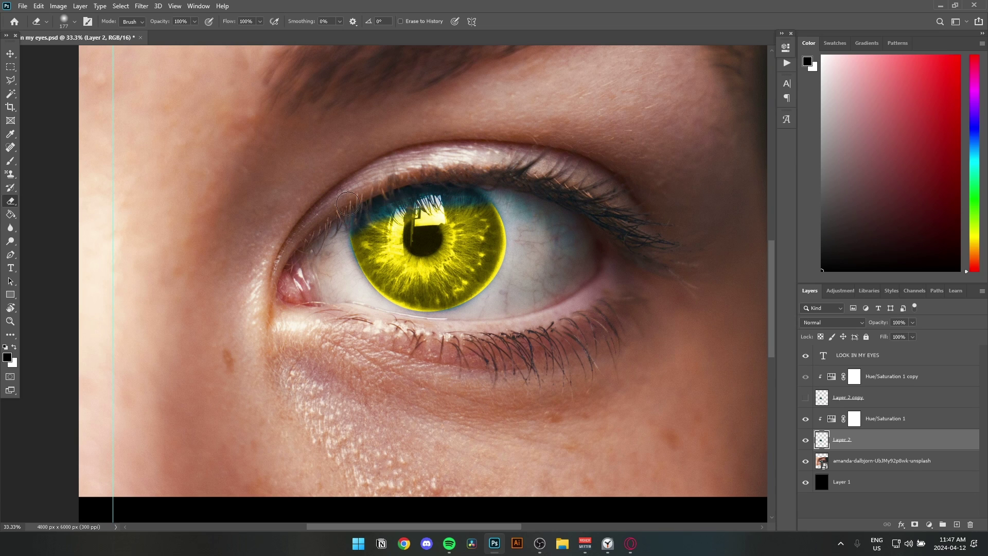
Soften the outline of the yellow iris on Layer 2 by erasing around its rim with the soft 177 px Eraser.
key(ctrl+1)
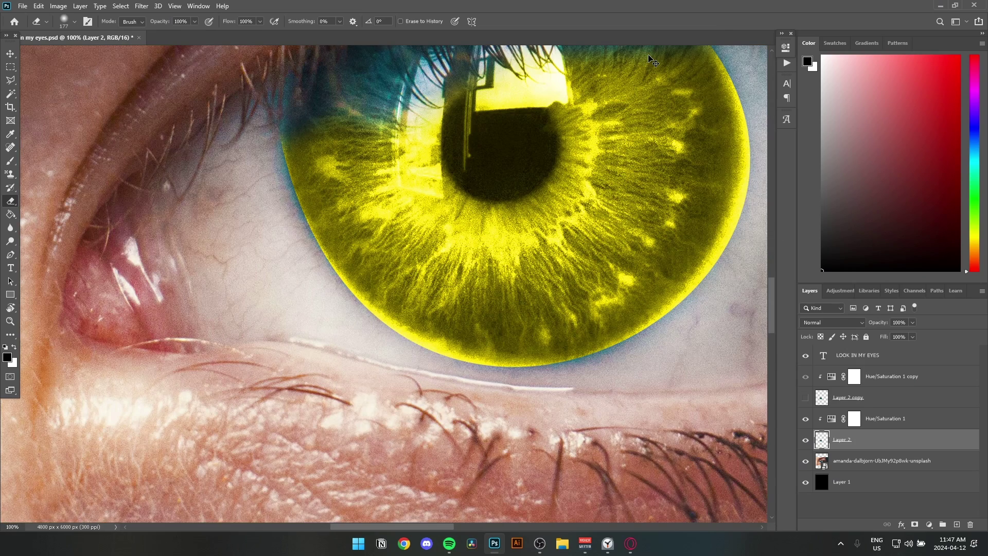
drag(649, 55, 357, 192)
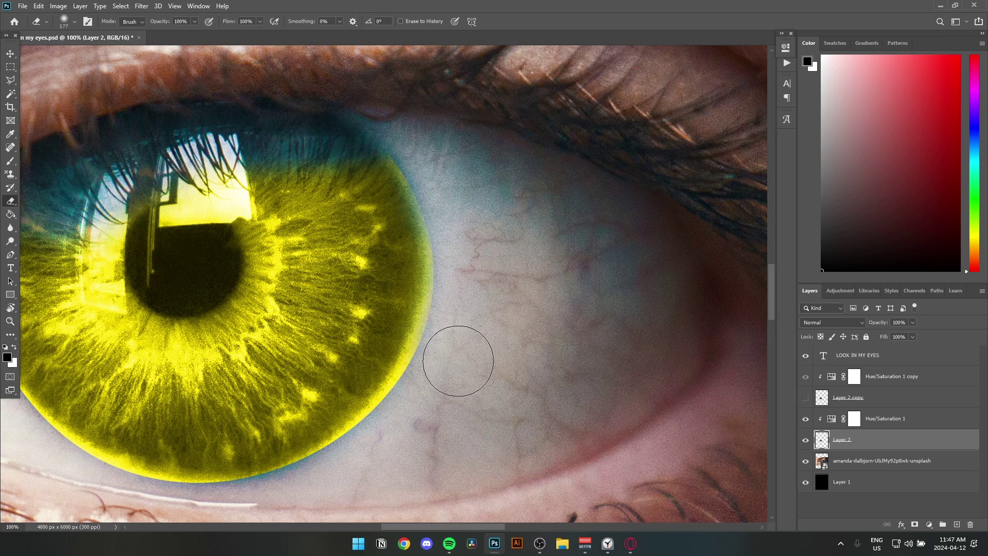
scroll(458, 360, down, 3)
scroll(457, 360, left, 2)
drag(393, 403, 566, 387)
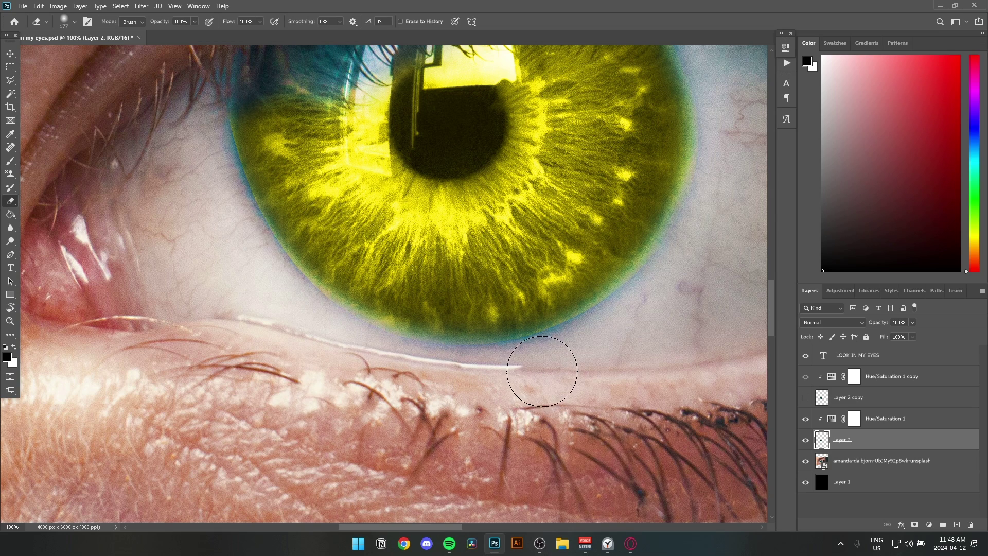
scroll(608, 125, up, 3)
scroll(608, 125, right, 3)
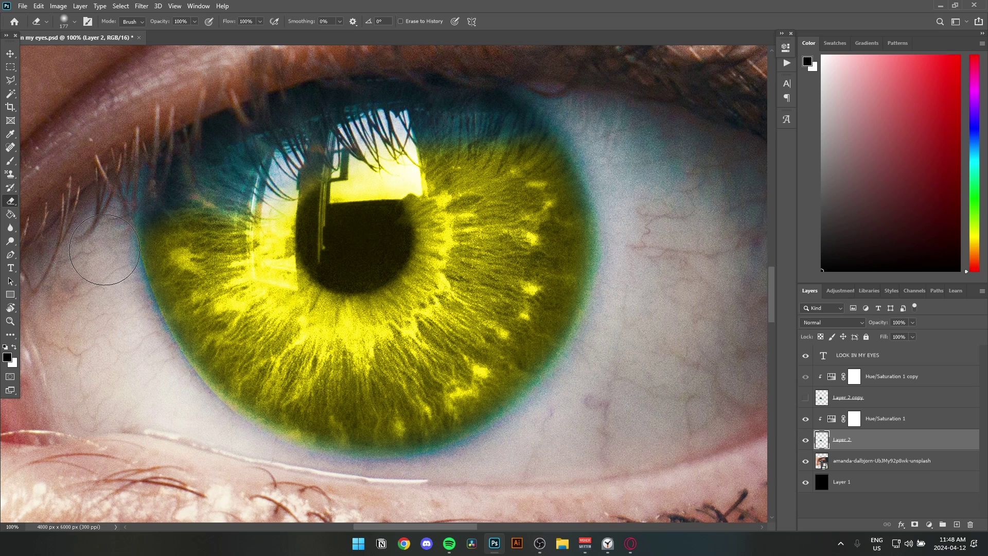
scroll(108, 257, up, 2)
scroll(108, 257, left, 2)
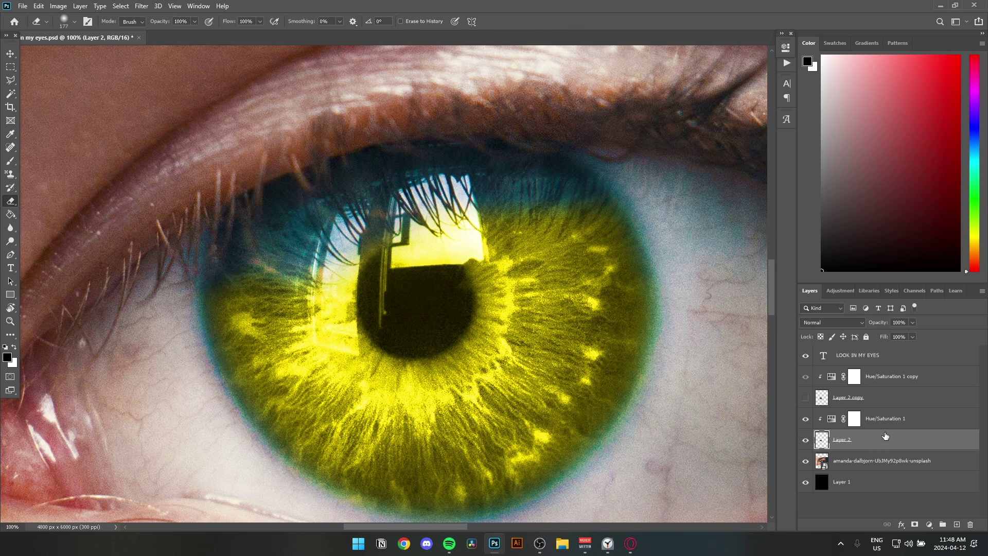
Show Layer 2 copy and erase the lower part and rim of the green iris with the soft Eraser, blending it into the yellow.
click(804, 397)
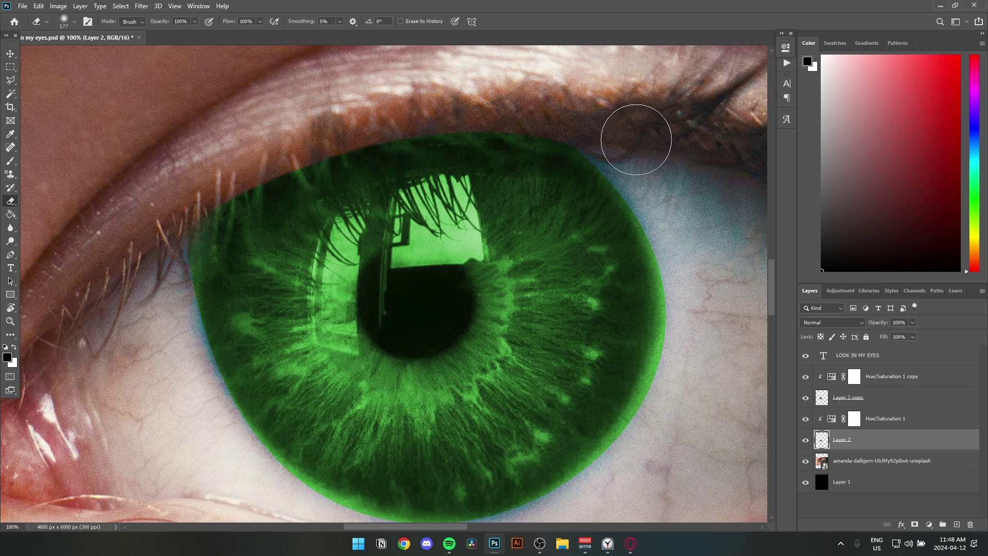
key(alt+bracketright)
key(alt+bracketright)
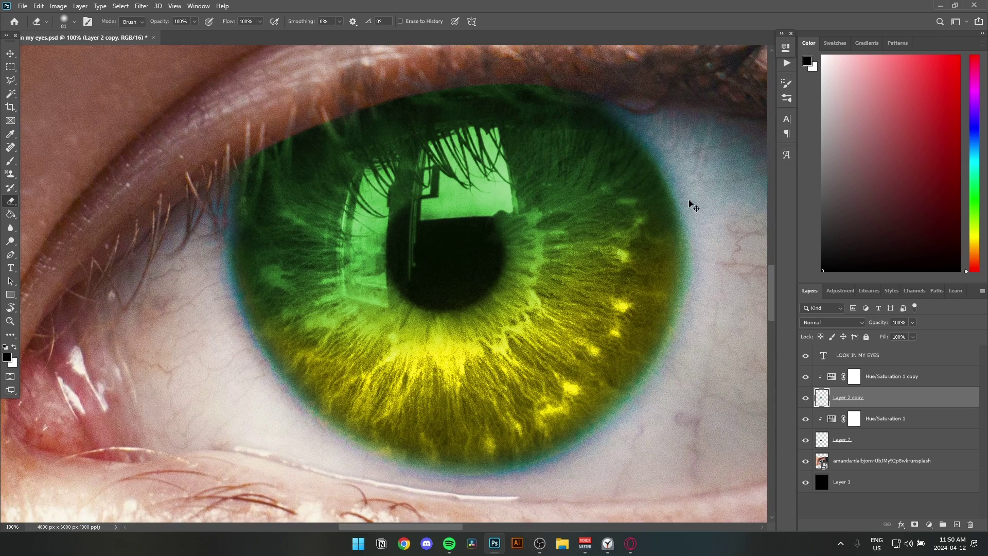
Examine the green-to-yellow iris blend on the whole eye and up close.
key(ctrl+minus)
key(ctrl+minus)
key(ctrl+minus)
key(ctrl+minus)
key(ctrl+minus)
key(ctrl+minus)
key(ctrl+minus)
key(ctrl+plus)
key(ctrl+plus)
key(ctrl+plus)
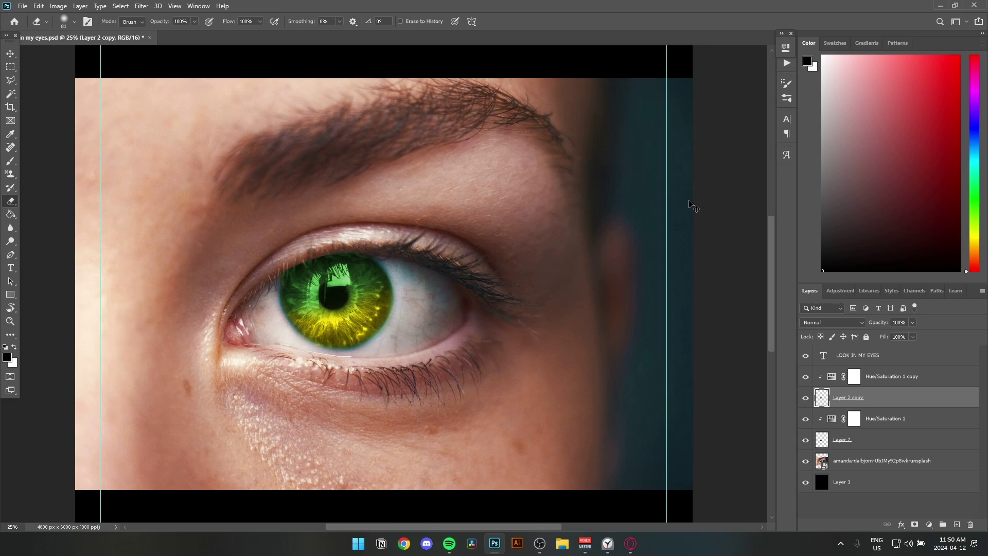
key(ctrl+plus)
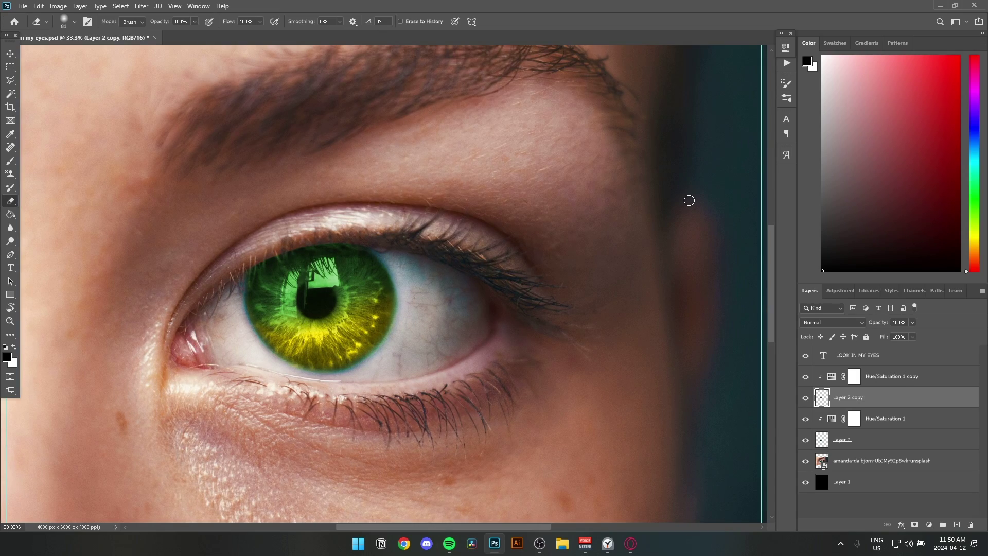
key(ctrl+plus)
key(ctrl+plus)
key(ctrl+plus)
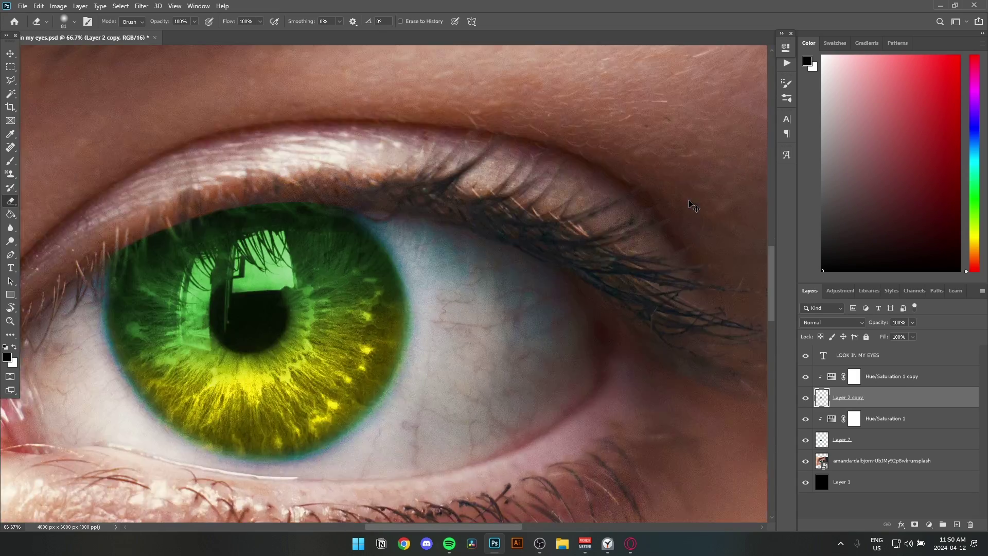
Erase the green over the individual eyelashes along the upper lid on Layer 2 copy, reducing the Eraser to 12 px.
click(75, 21)
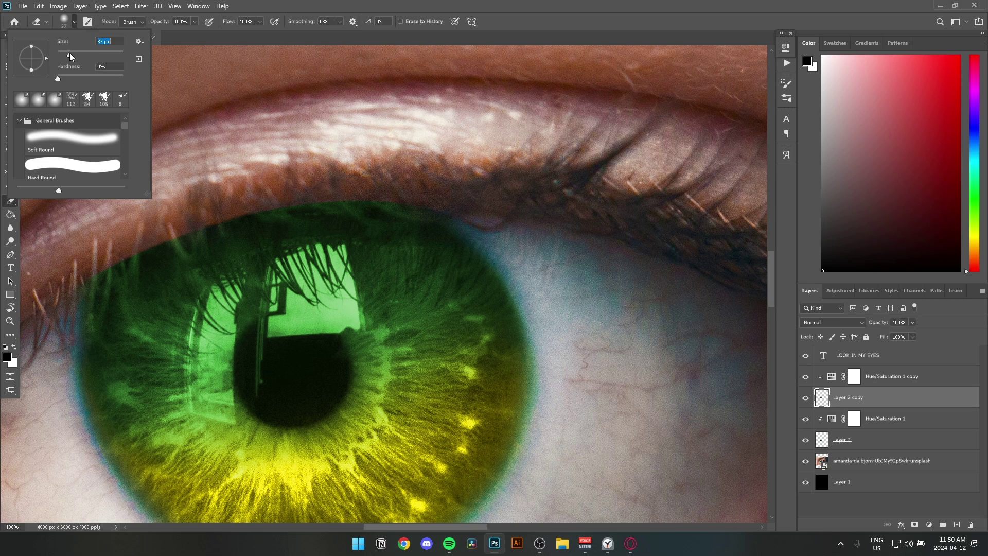
key(ctrl+plus)
key(ctrl+plus)
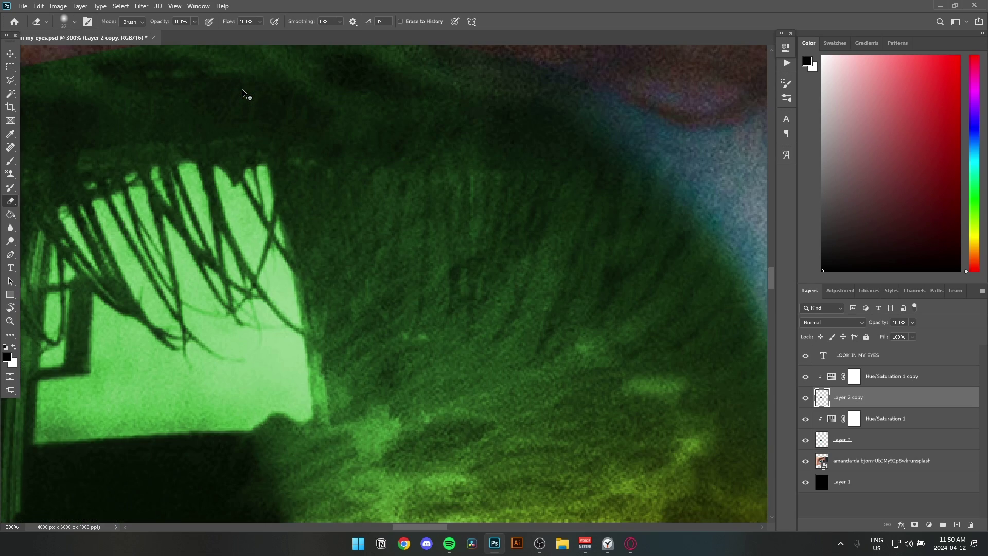
key(ctrl+minus)
key(ctrl+minus)
key(ctrl+minus)
key(ctrl+plus)
key(ctrl+plus)
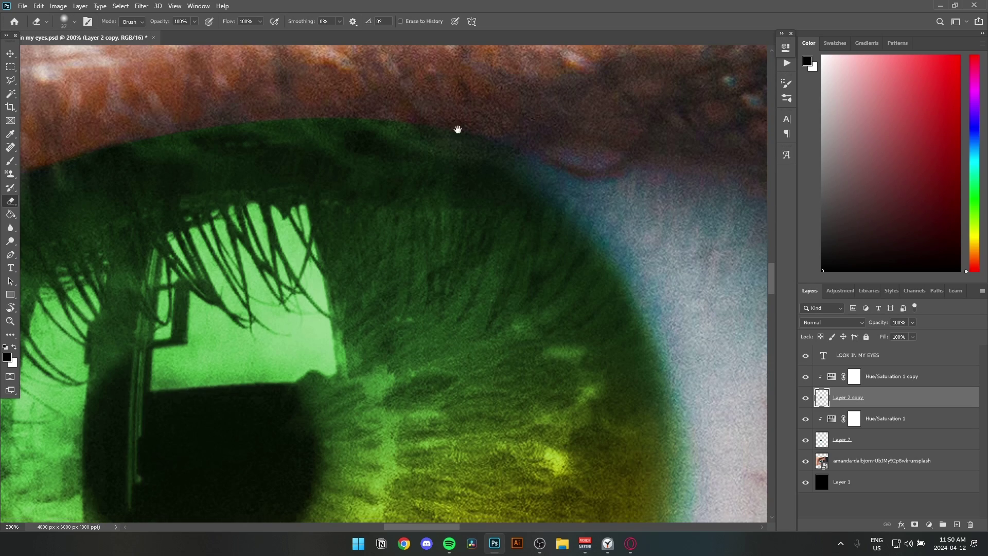
drag(458, 130, 479, 203)
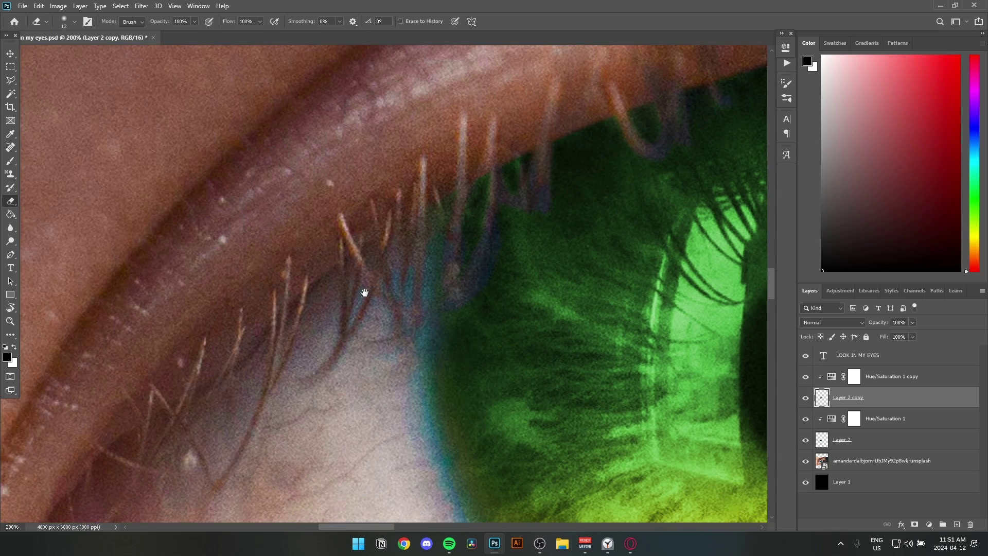
drag(365, 293, 187, 294)
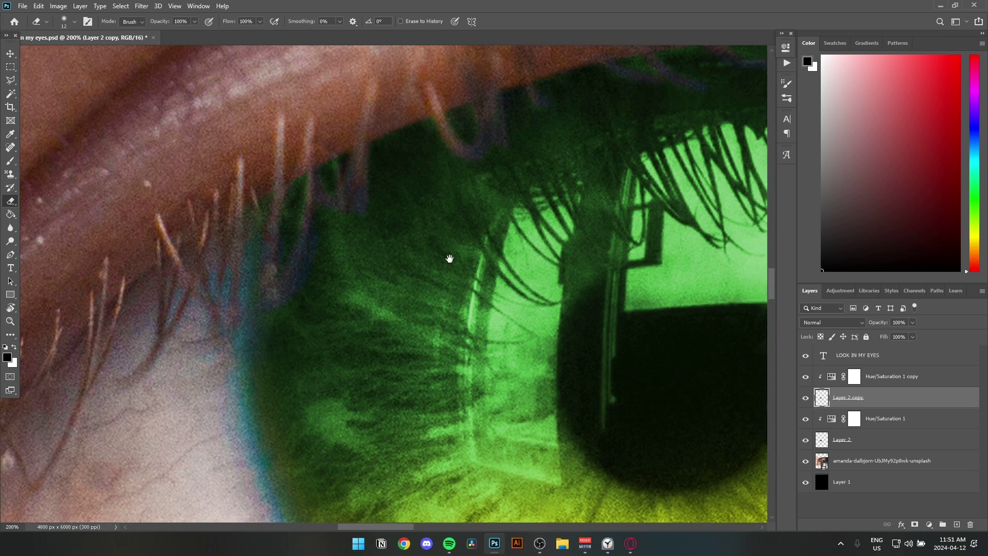
drag(450, 260, 233, 335)
drag(325, 102, 251, 170)
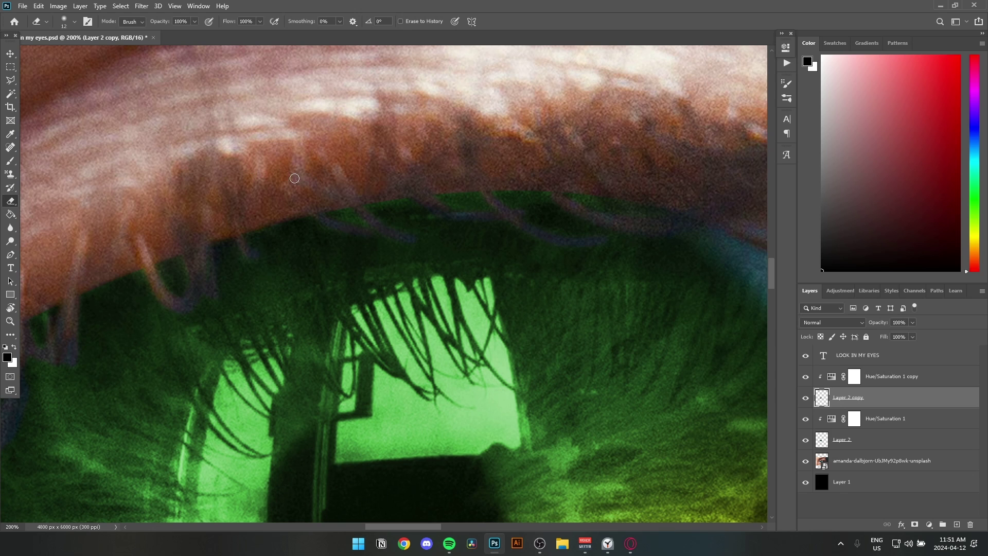
Set the Eraser size to 51 px and soften the green iris edge along the upper eyelid on Layer 2 copy.
click(85, 23)
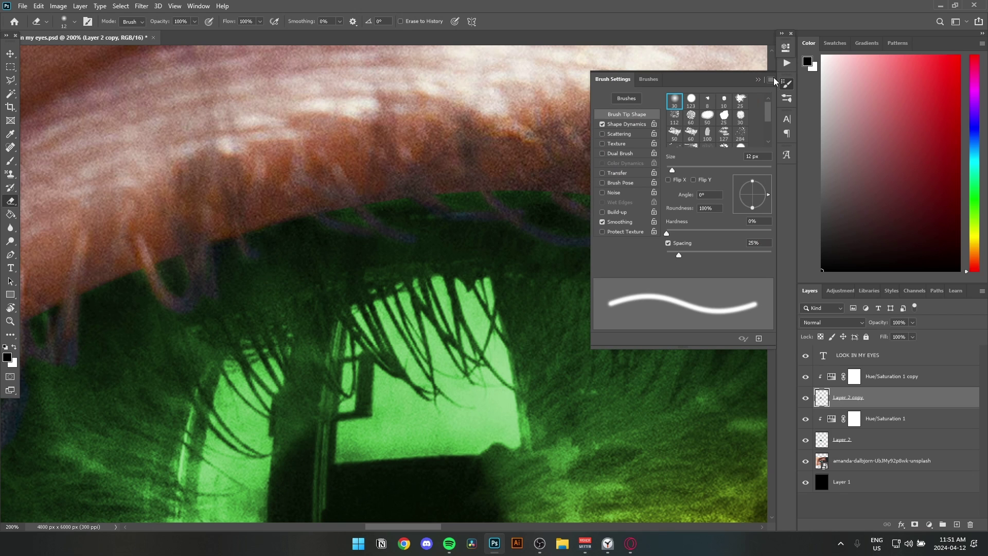
click(757, 79)
click(74, 22)
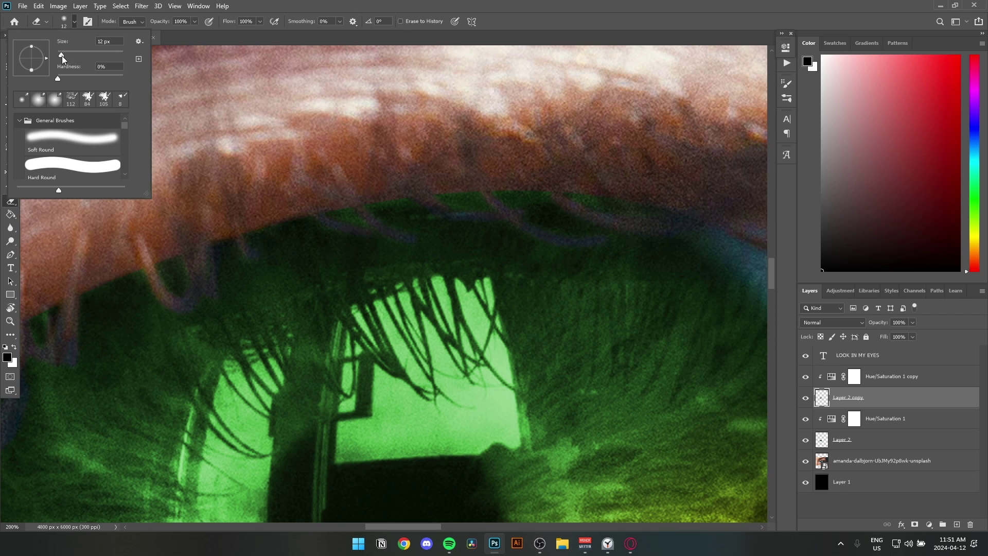
click(260, 88)
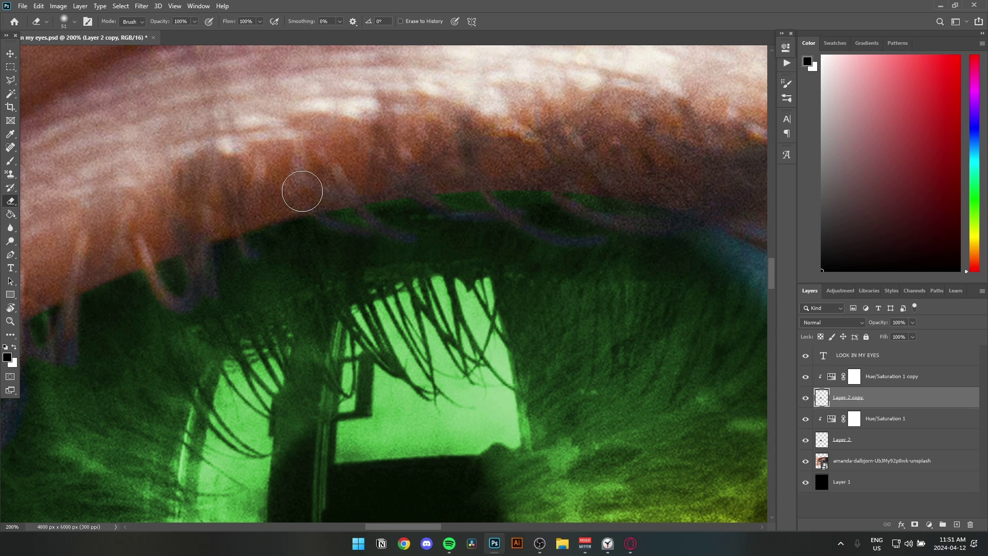
drag(320, 194, 384, 179)
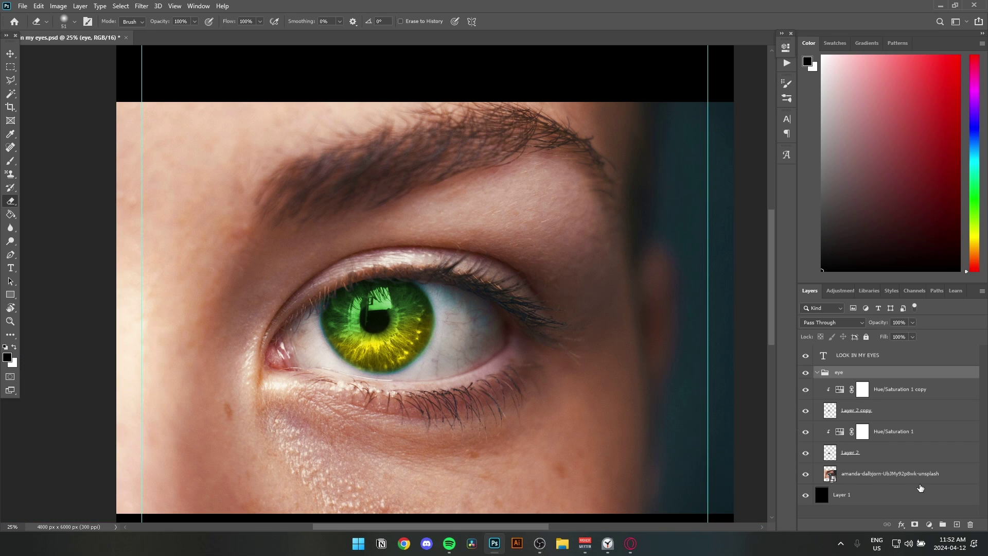
Fade the outer edges of the eye photo into the black background with a large soft Eraser, trying 3583 px and 1102 px.
click(906, 468)
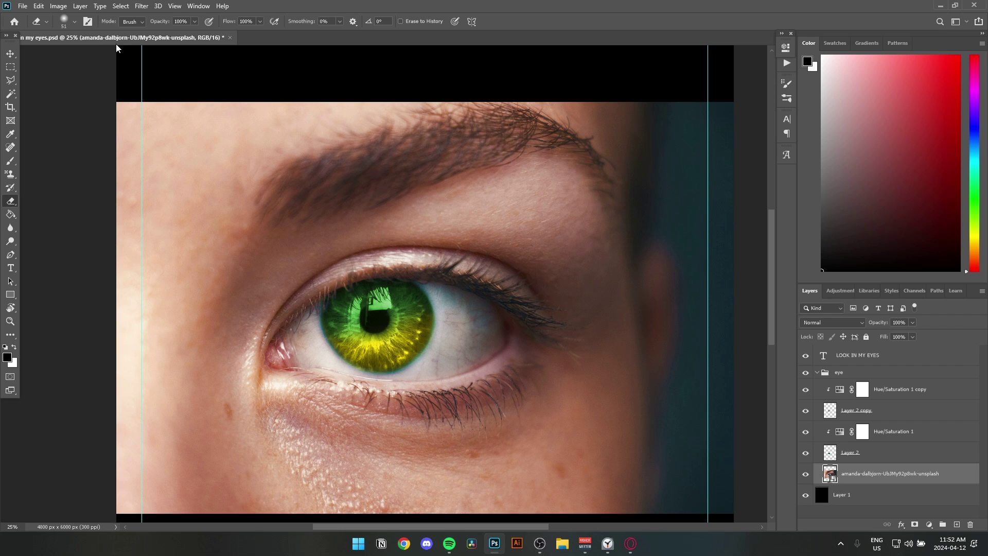
click(75, 22)
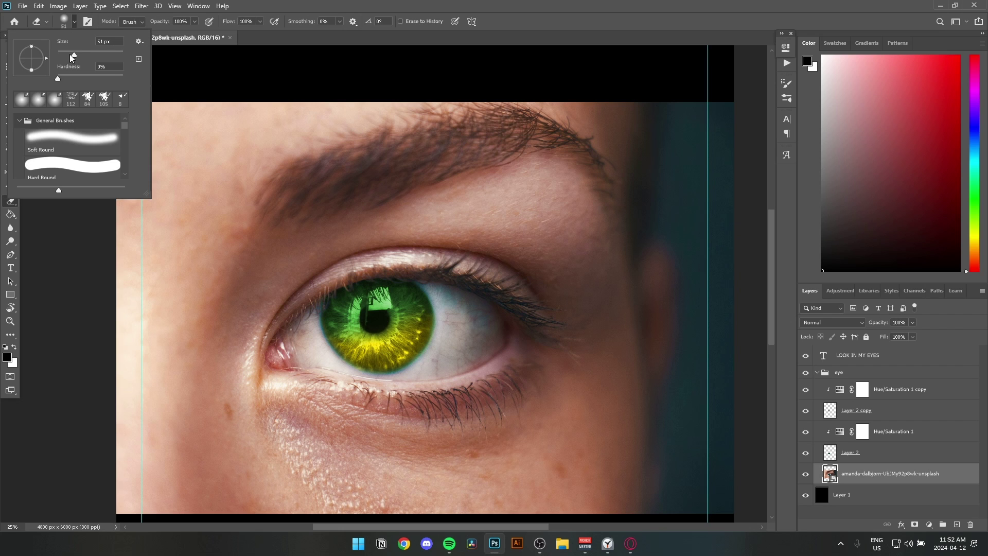
text(3583)
key(Return)
key(ctrl+minus)
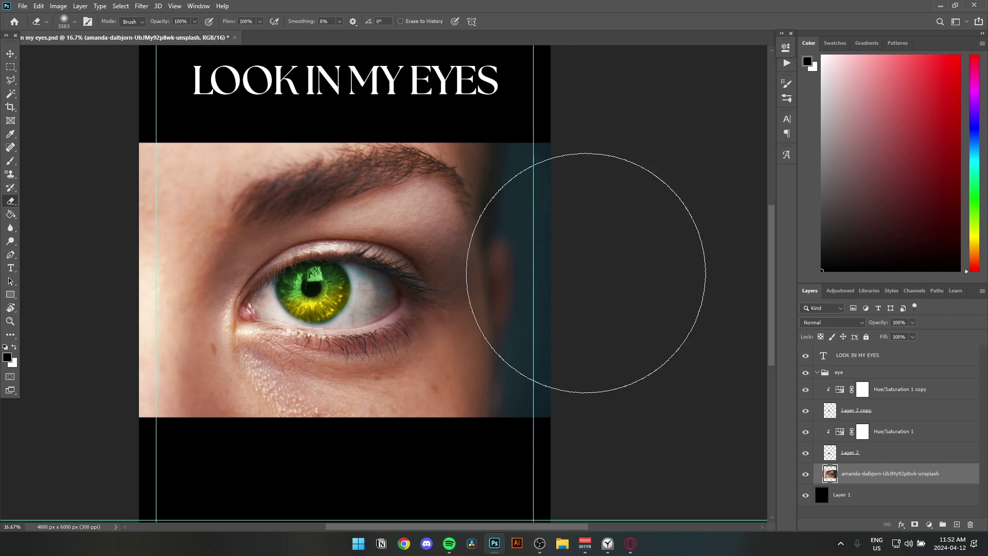
drag(596, 275, 632, 296)
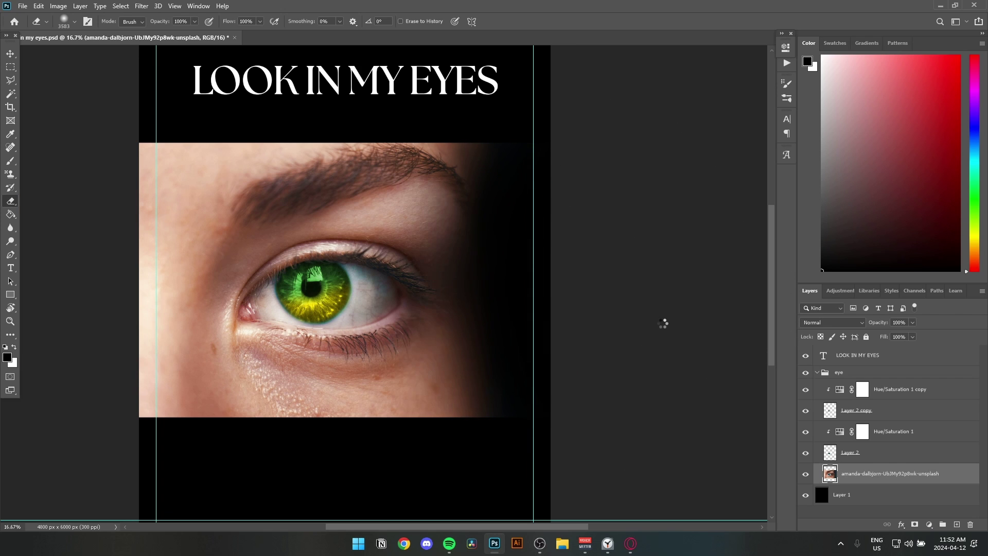
key(ctrl+z)
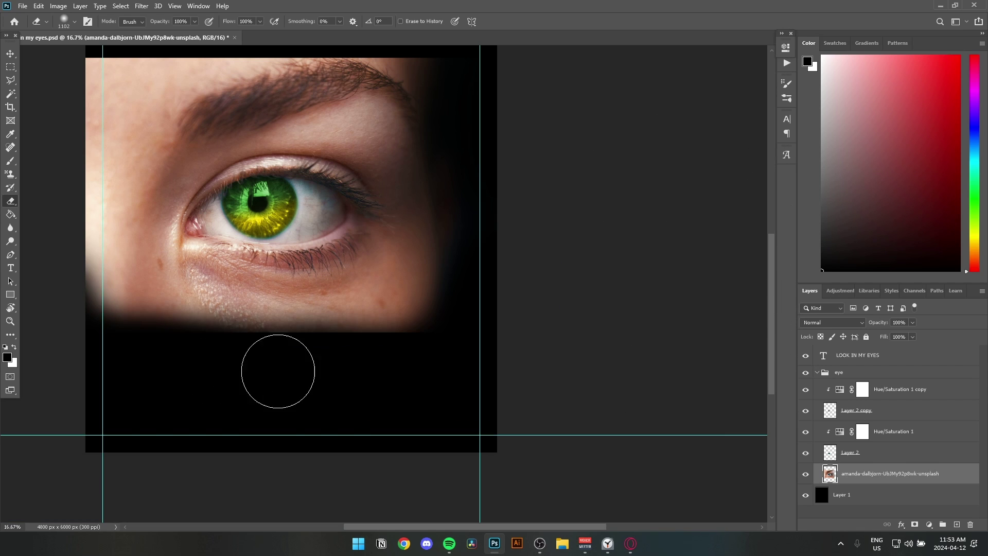
mouse_move(278, 371)
mouse_down()
mouse_move(348, 368)
mouse_move(386, 348)
mouse_move(424, 349)
mouse_move(449, 330)
mouse_move(381, 353)
mouse_move(452, 320)
mouse_move(533, 394)
mouse_up()
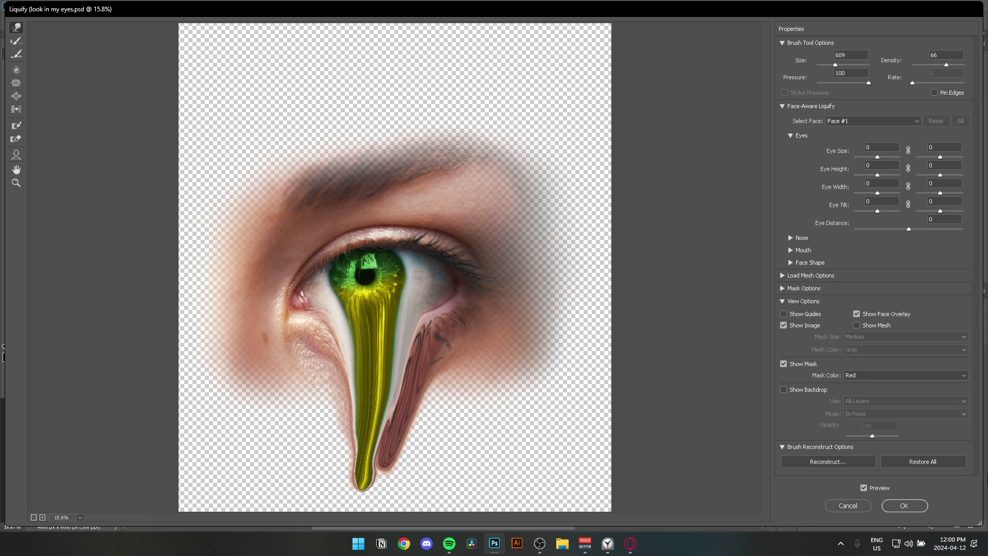
Restore the undistorted image in Liquify and warp the lower iris downward into a drip, starting at brush size 609 and retrying with a smaller brush.
click(937, 463)
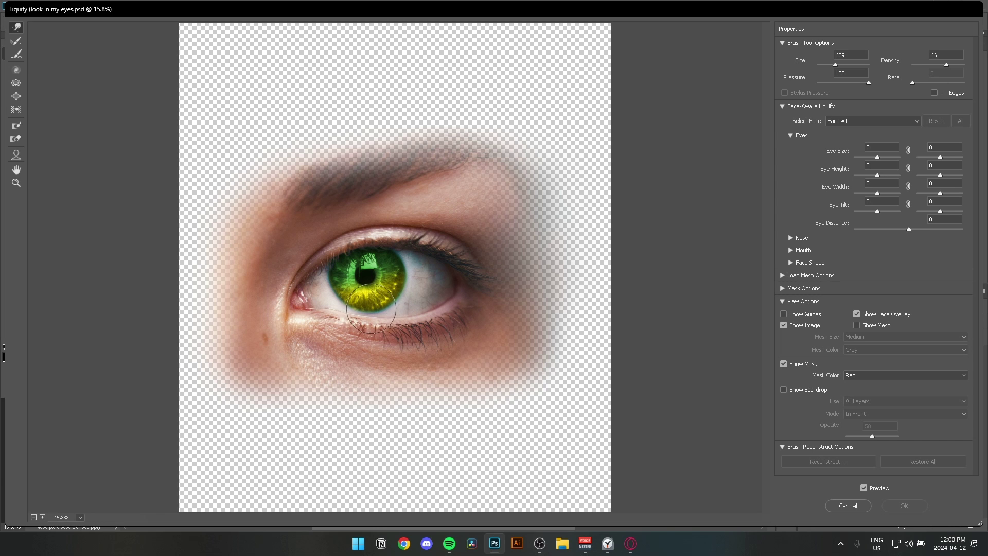
drag(371, 309, 365, 500)
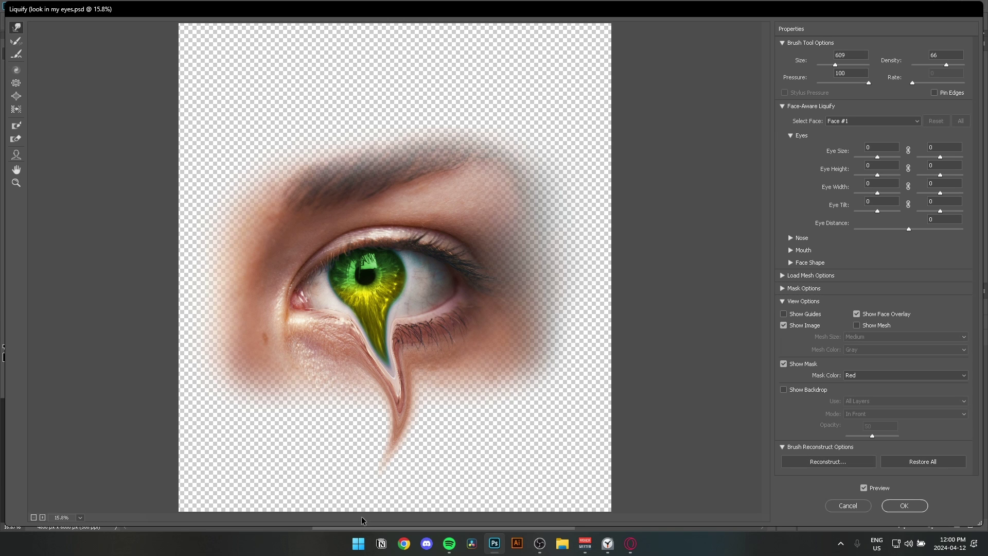
key(bracketleft)
key(bracketleft)
key(bracketleft)
key(bracketleft)
drag(368, 329, 360, 494)
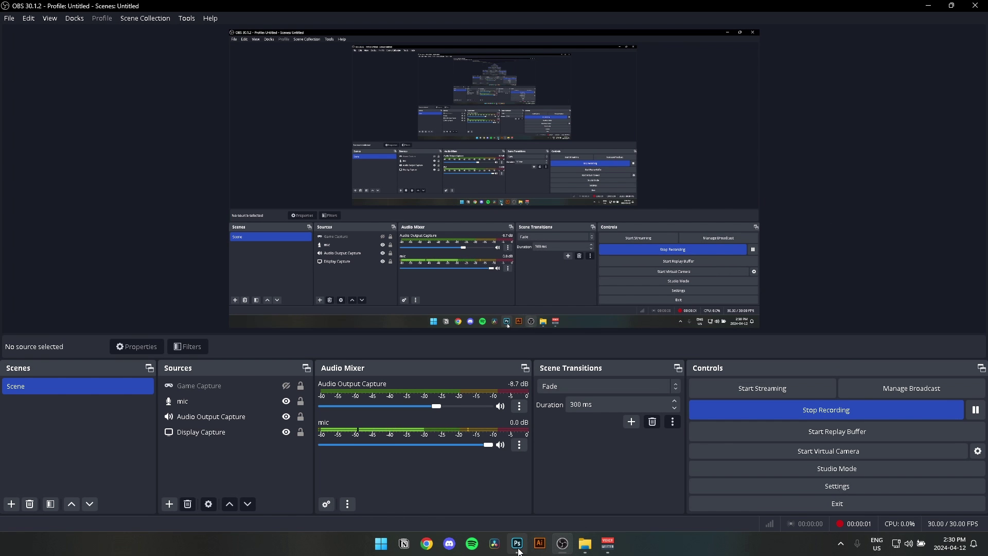
Switch to Photoshop, hide the eye copy layer and set the enlarged original eye photo's opacity to 100%, leaving that photo shown.
click(518, 549)
click(804, 452)
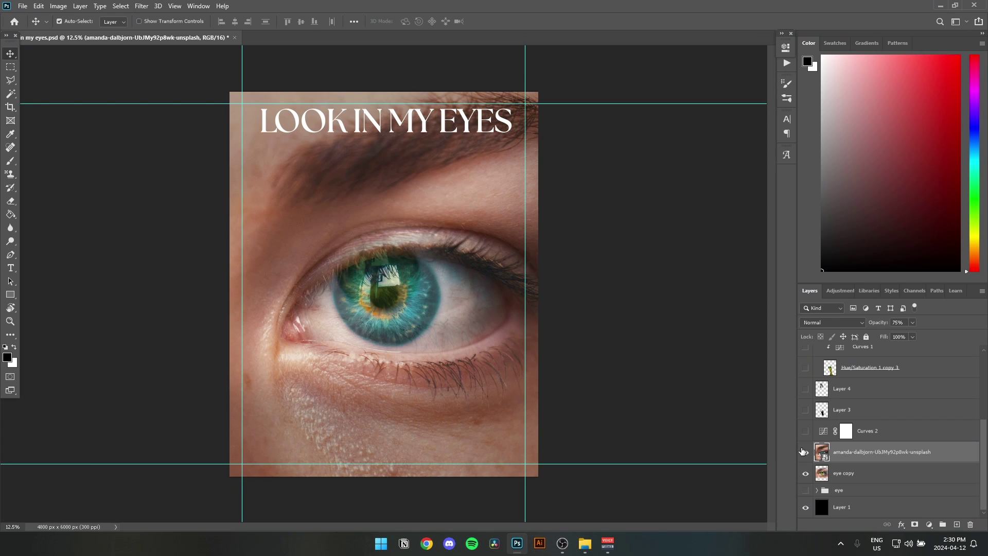
click(805, 452)
click(805, 452)
click(805, 473)
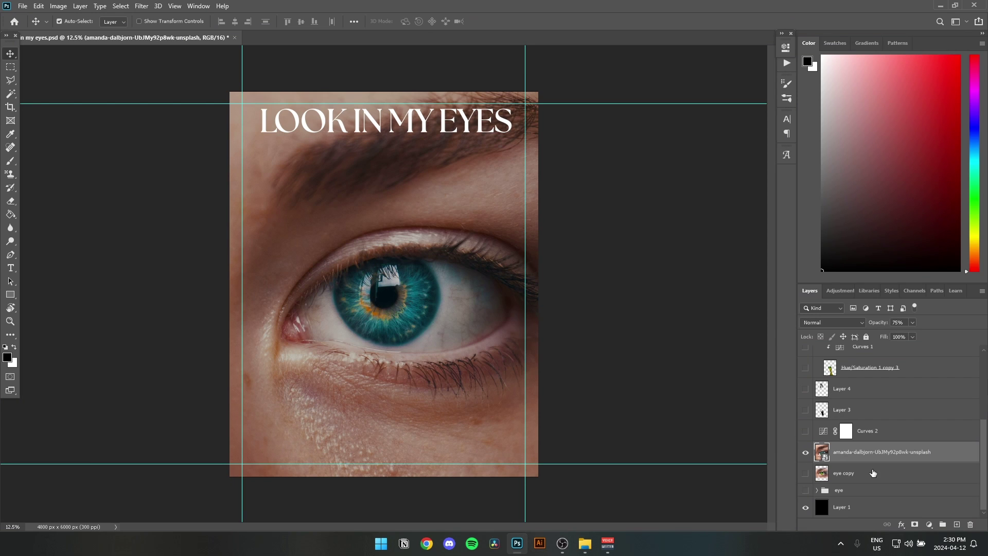
click(913, 323)
click(880, 316)
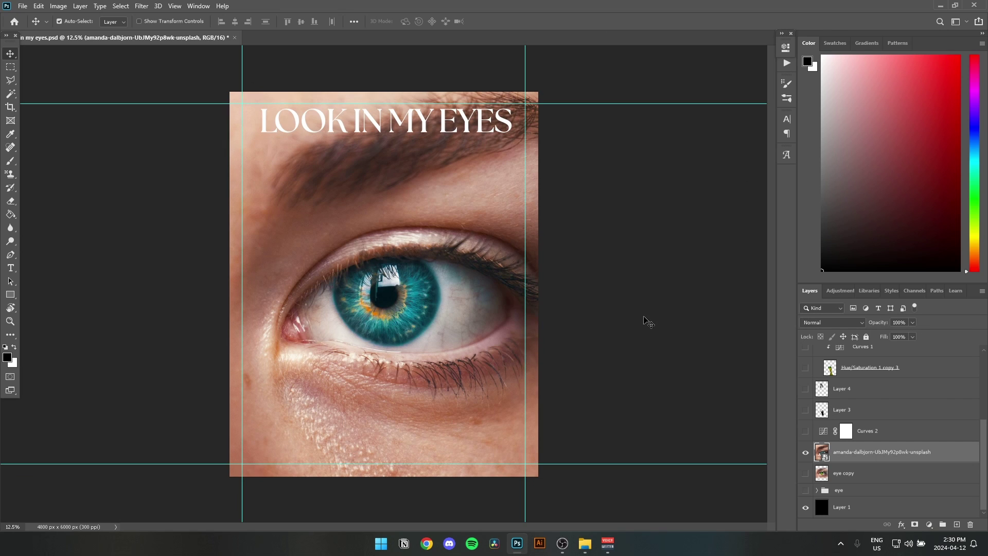
Compare the enlarged original eye photo with the eye copy layer and reposition the original photo with Free Transform.
click(805, 453)
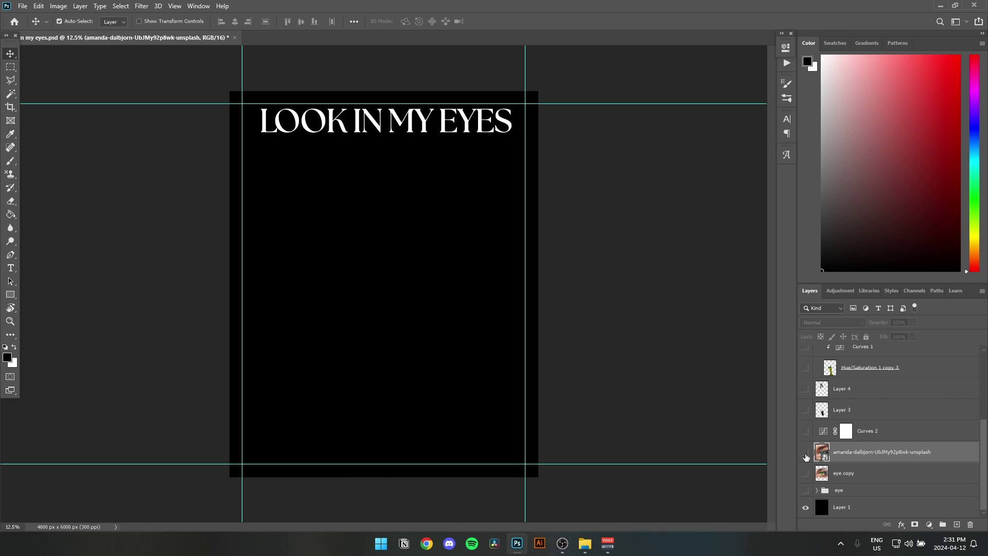
click(805, 473)
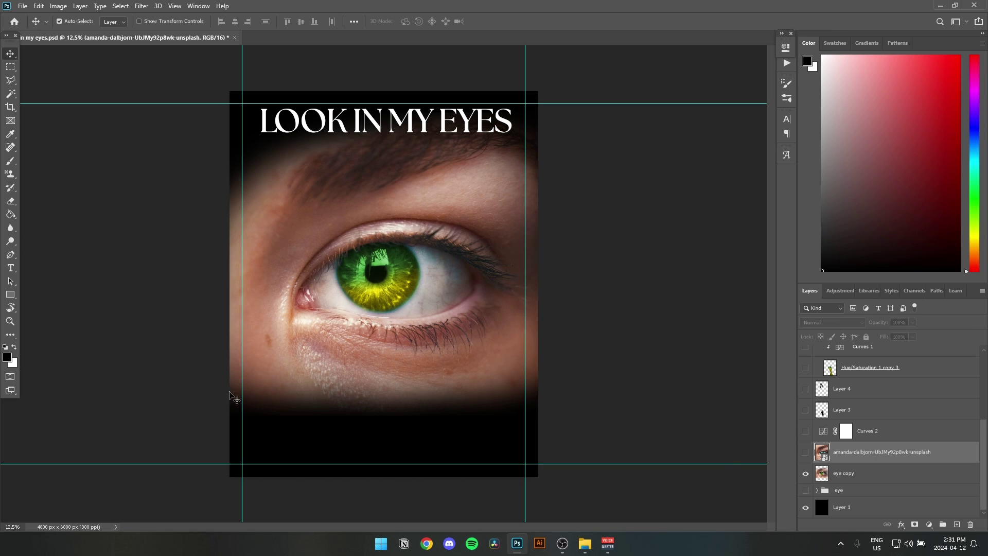
click(805, 452)
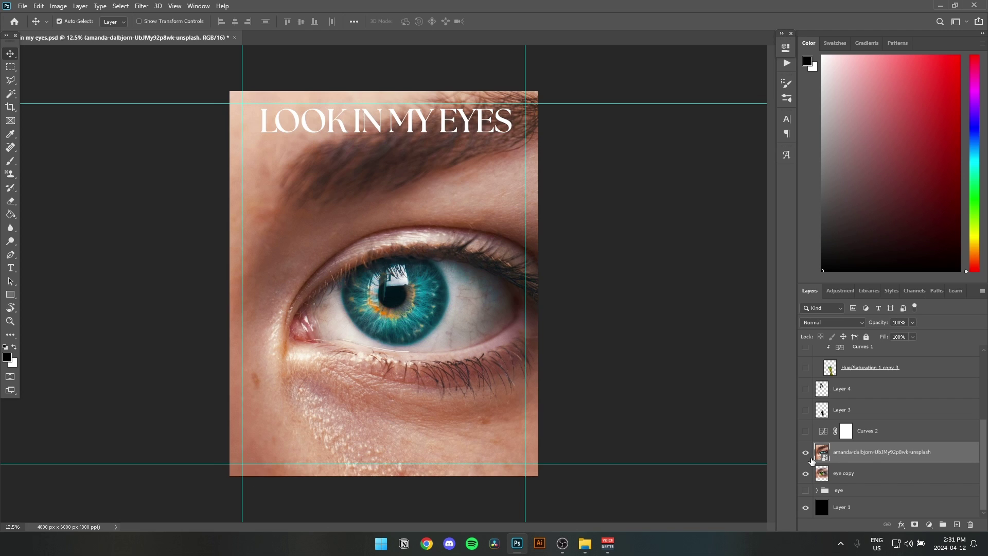
key(ctrl+t)
drag(580, 320, 553, 315)
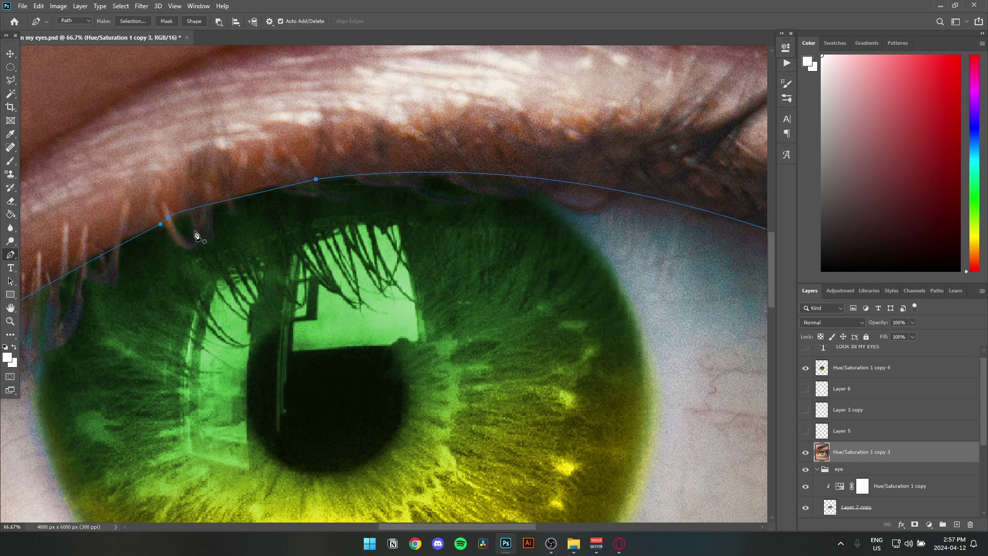
Convert the eye-opening path to a selection on Hue/Saturation 1 copy 3, copy it to a new layer and move that directly below Hue/Saturation 1 copy 4.
scroll(216, 206, down, 5)
scroll(216, 206, right, 5)
right_click(329, 211)
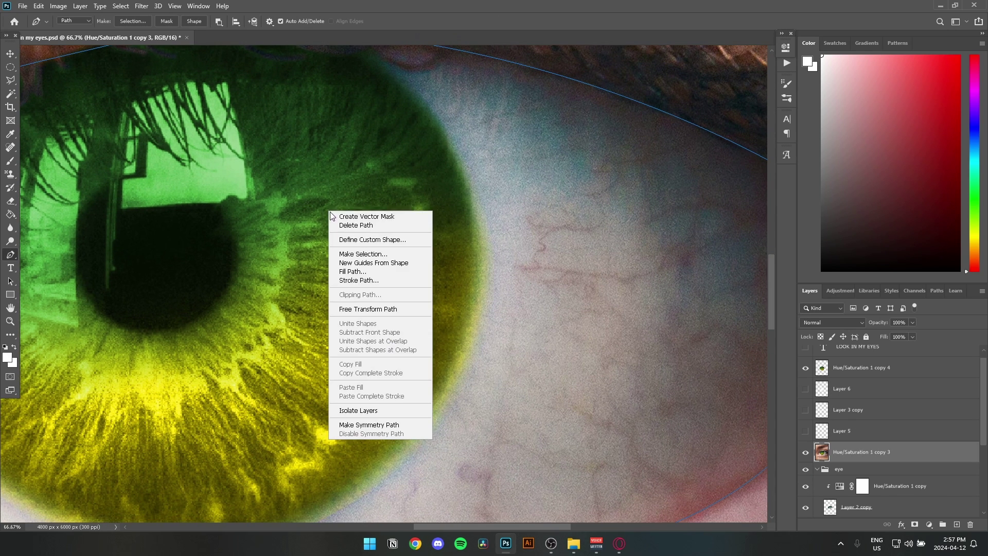
click(362, 254)
key(Return)
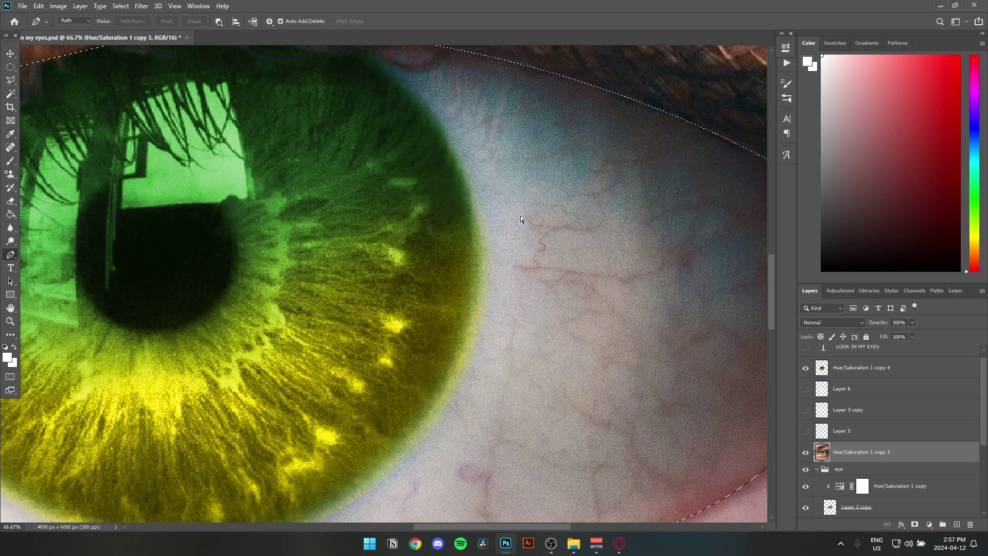
key(ctrl+j)
key(ctrl+minus)
key(ctrl+minus)
key(ctrl+minus)
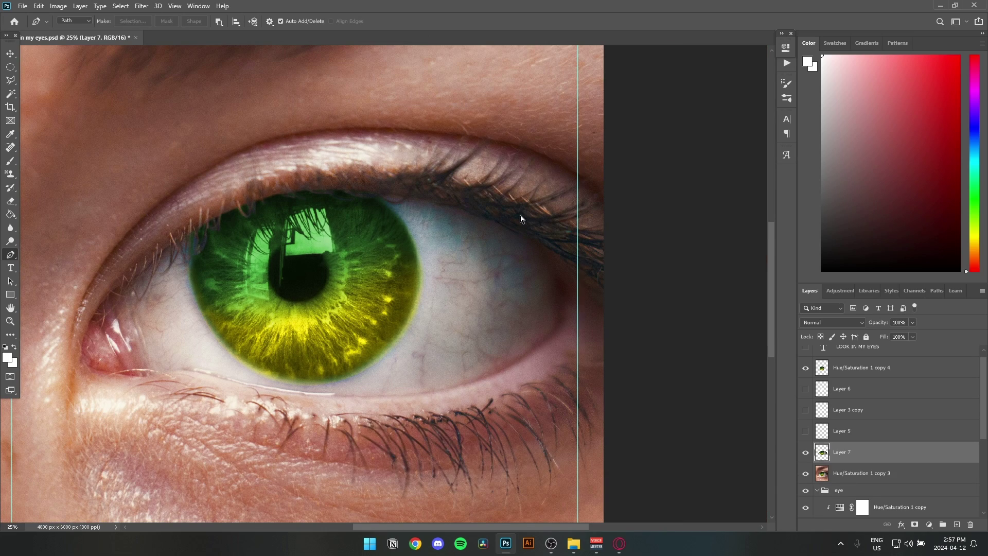
key(ctrl+minus)
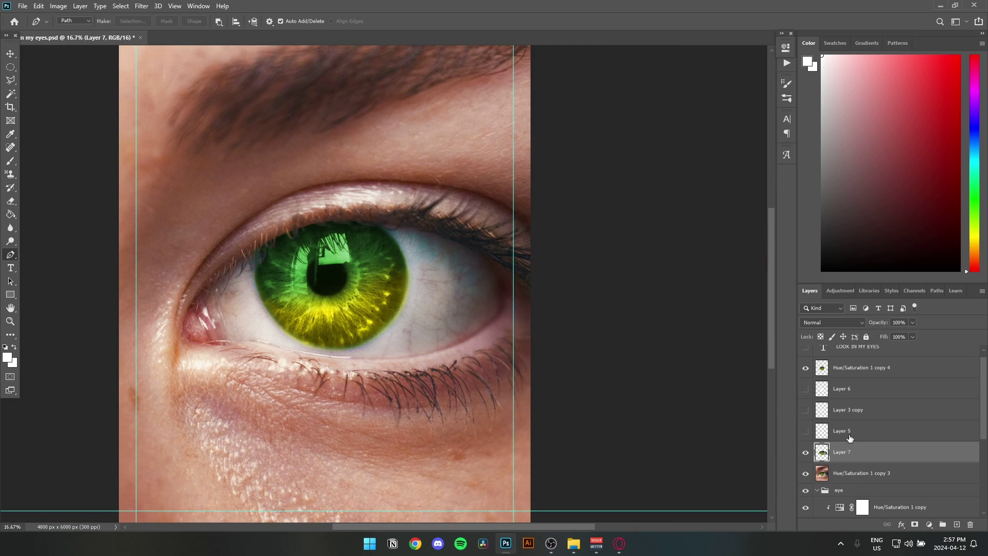
drag(875, 459, 879, 398)
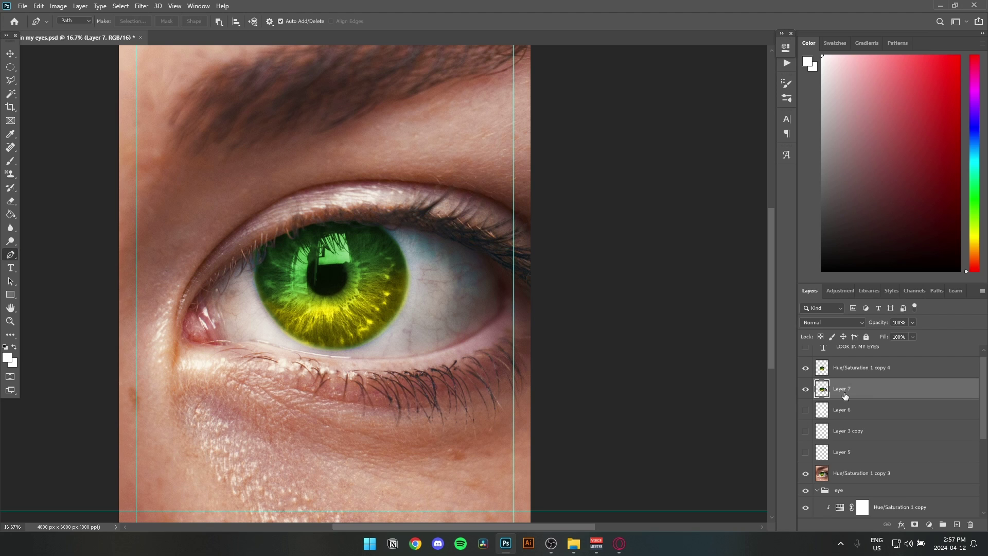
key(ctrl+minus)
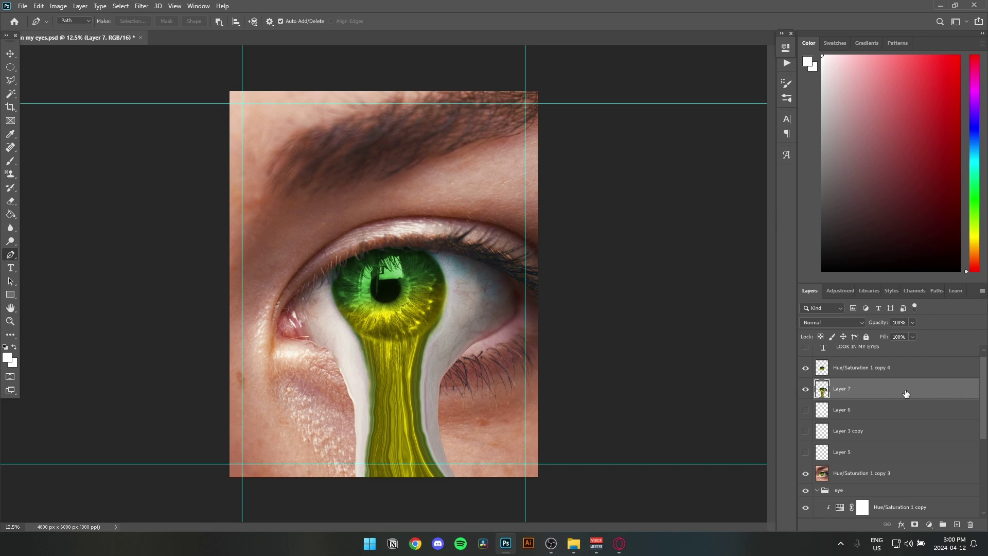
Warp Layer 7 by pulling its lower-left corner outward to widen the drip's base, and hide Hue/Saturation 1 copy 4.
key(ctrl+t)
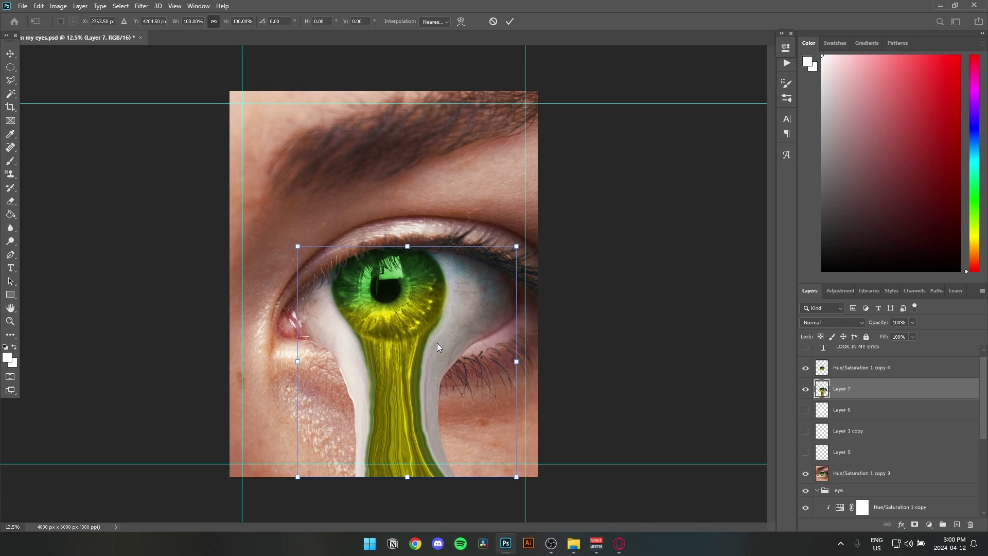
right_click(437, 342)
click(493, 224)
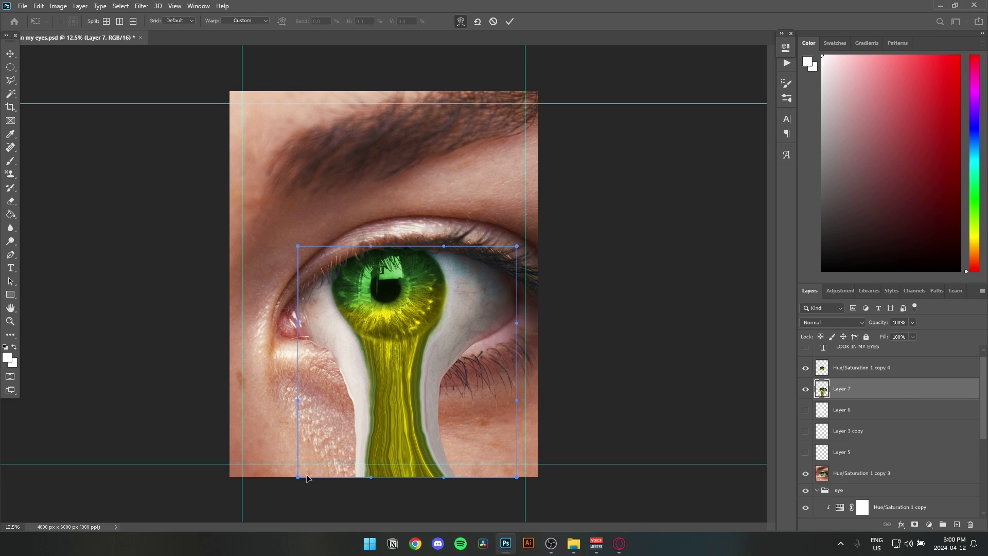
mouse_move(302, 476)
mouse_down()
mouse_move(323, 464)
mouse_move(327, 440)
mouse_move(310, 472)
mouse_move(248, 486)
mouse_move(247, 461)
mouse_move(227, 505)
mouse_up()
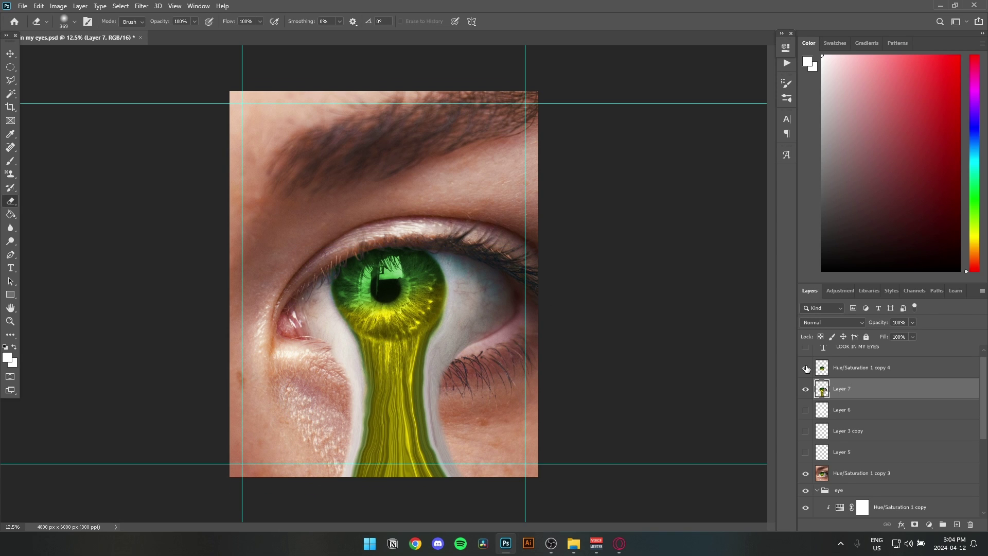
click(806, 368)
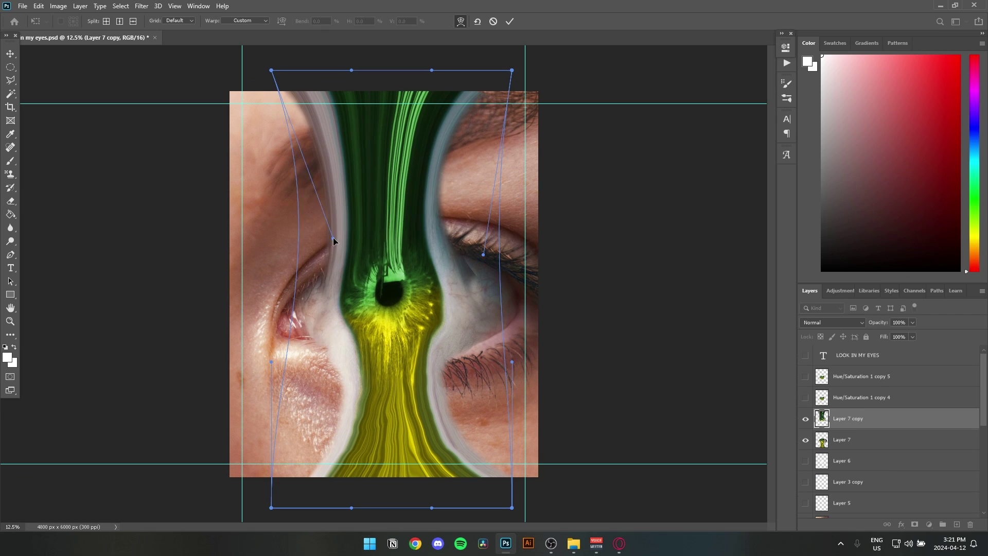
Apply the warp on Layer 7 copy and erase its edges on both sides of the iris with a soft Eraser.
key(Return)
key(e)
drag(476, 280, 472, 308)
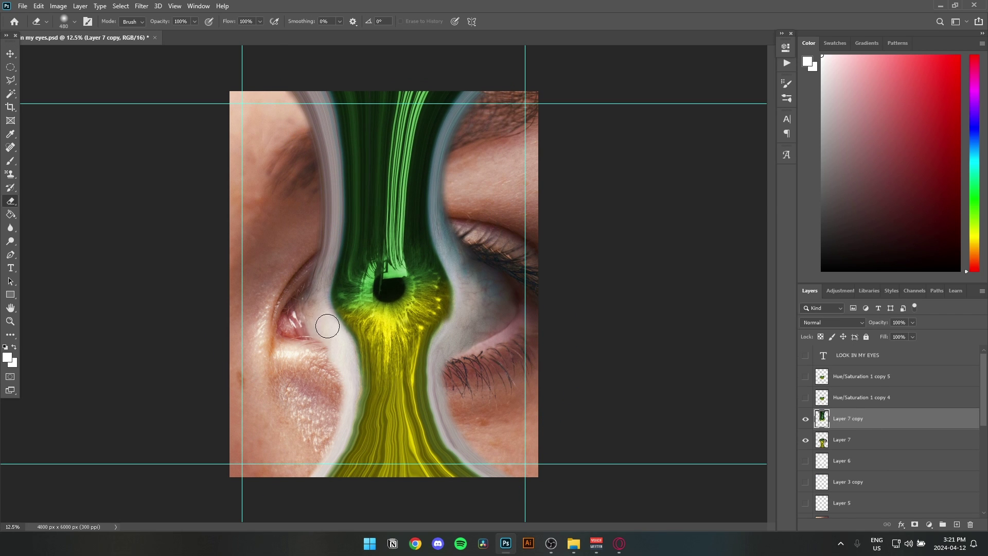
drag(327, 324, 337, 305)
key(ctrl+plus)
key(ctrl+plus)
key(ctrl+plus)
drag(463, 257, 353, 300)
Show Hue/Saturation 1 copy 5 and softly erase its lower iris edge to blend it into the yellow drip.
click(862, 397)
click(805, 377)
click(861, 376)
click(843, 439)
click(862, 376)
drag(391, 463, 419, 442)
drag(384, 447, 210, 454)
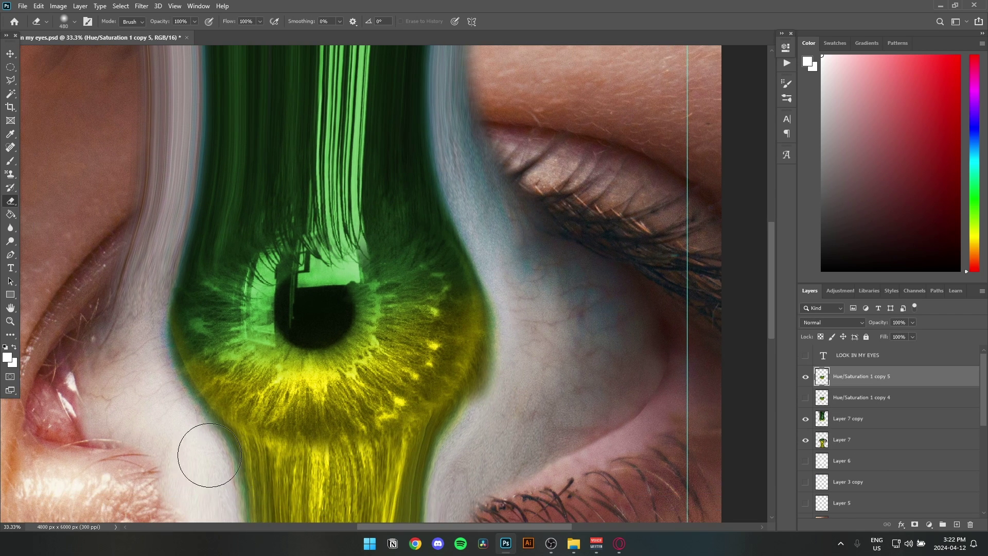
drag(309, 391, 271, 424)
Erase around the upper iris on Layer 7 copy to blend it with the green streaks.
click(884, 440)
click(874, 419)
drag(205, 288, 436, 227)
key(ctrl+minus)
key(ctrl+minus)
key(ctrl+minus)
Examine how the iris blends into the upper and lower drips on Layer 7, Layer 7 copy and Hue/Saturation 1 copy 5.
click(868, 443)
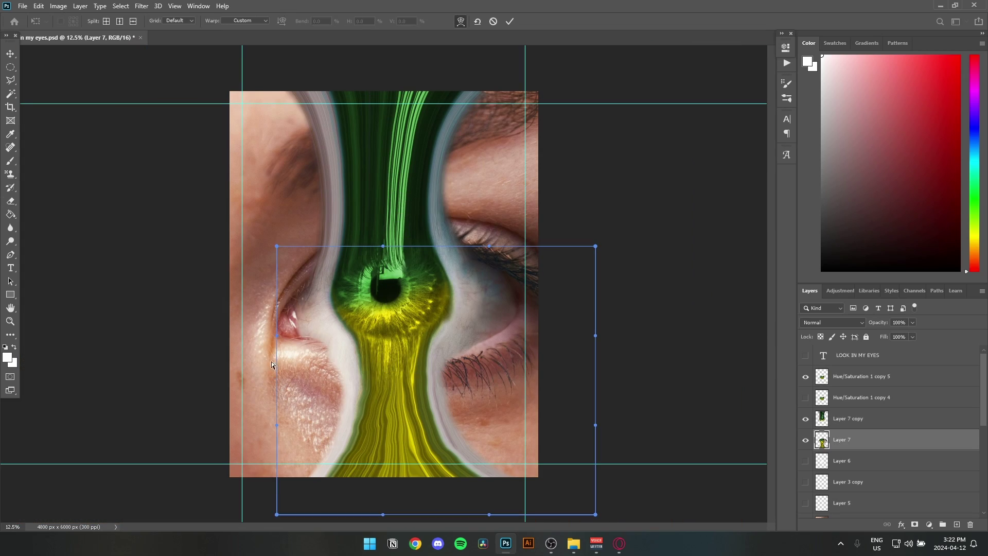
key(ctrl+plus)
key(ctrl+plus)
scroll(258, 324, right, 5)
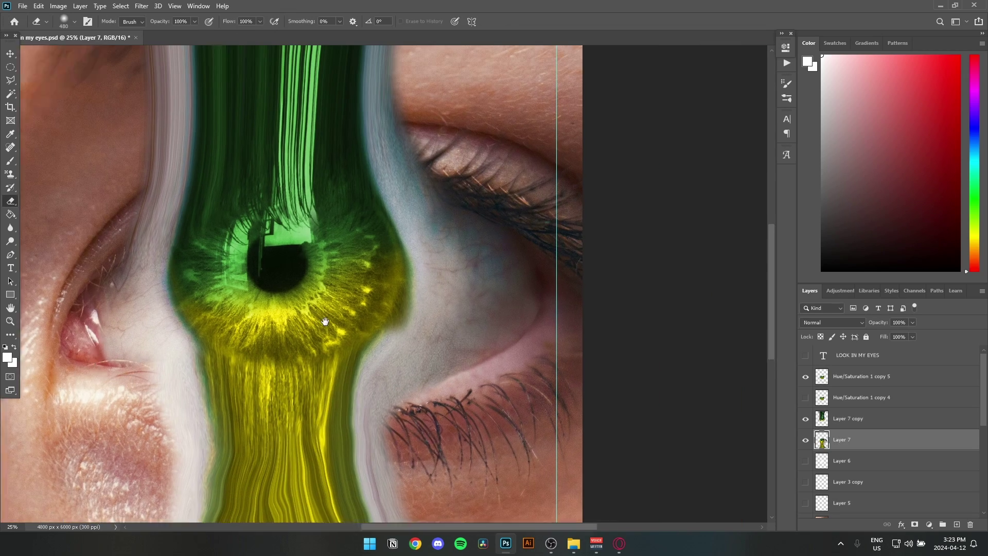
key(alt+bracketright)
key(ctrl+minus)
key(ctrl+minus)
key(ctrl+minus)
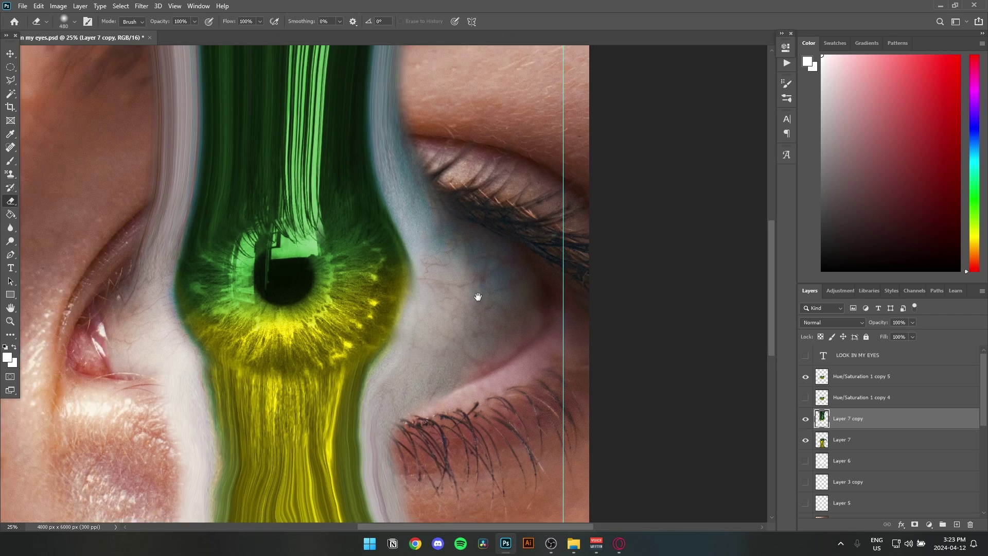
key(ctrl+plus)
key(ctrl+plus)
scroll(566, 360, down, 3)
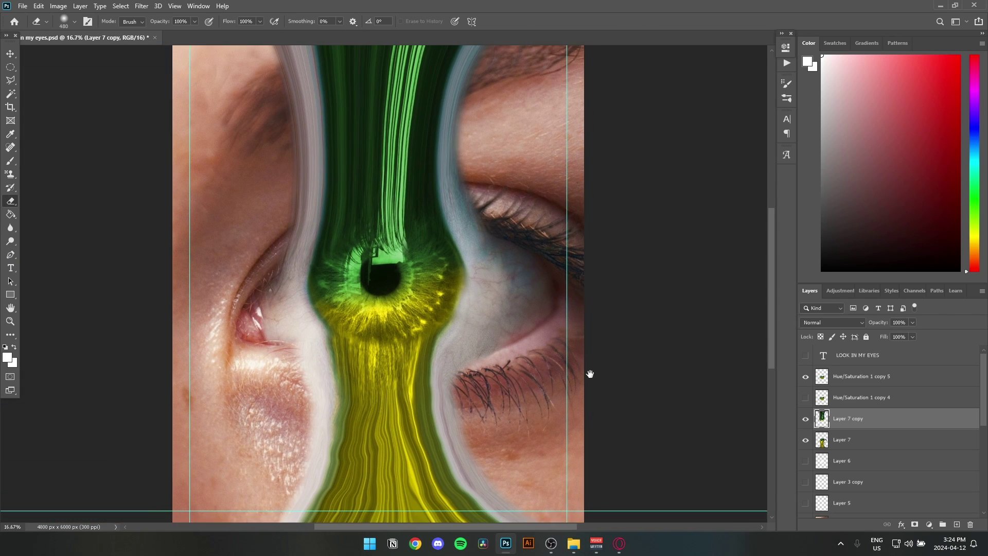
key(alt+bracketright)
key(ctrl+plus)
key(ctrl+plus)
drag(397, 375, 401, 326)
Create an empty layer directly above Layer 7 copy and set the foreground colour to black.
key(v)
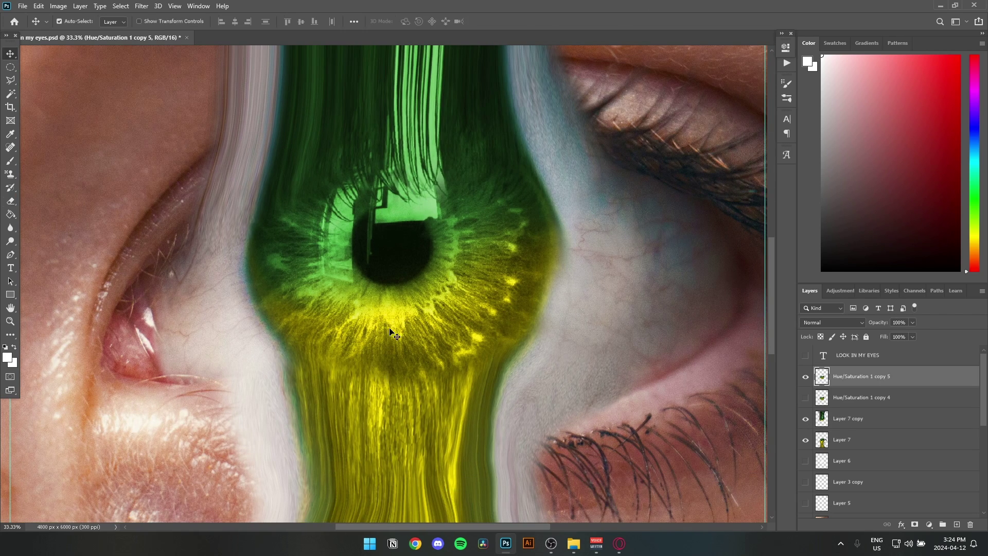
click(902, 413)
key(ctrl+shift+n)
key(Return)
click(7, 357)
click(928, 180)
Try a black brush stroke across the drip below the iris on the new layer and undo it.
drag(219, 383, 563, 429)
key(ctrl+z)
key(e)
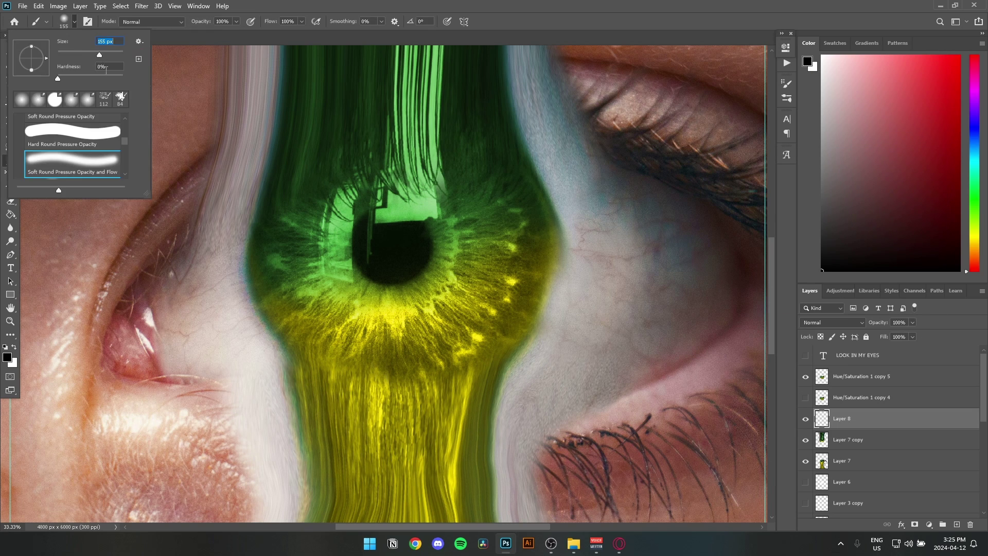
click(75, 22)
scroll(249, 371, down, 1)
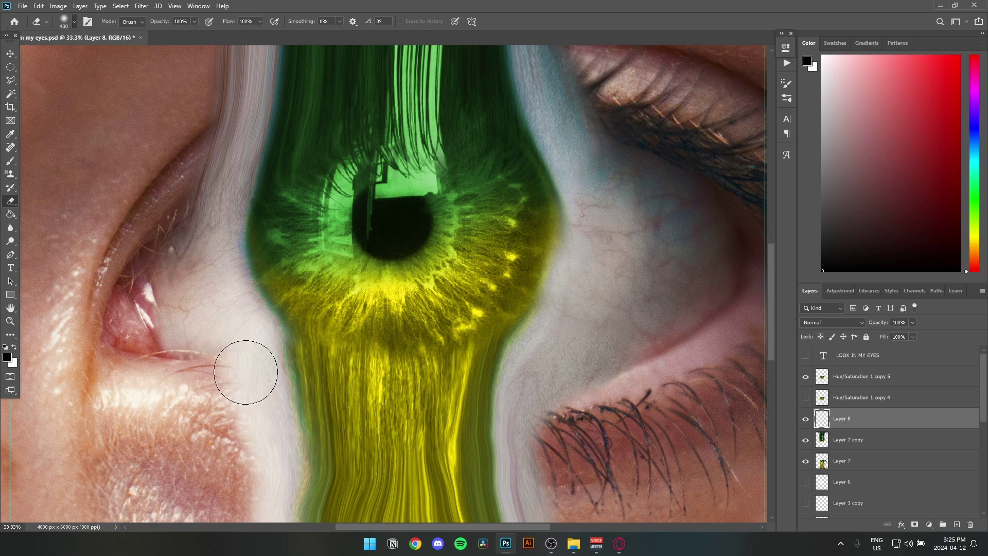
Warp Layer 7 copy by pulling both top corners inward and bending its side handles to narrow the green streak above the iris.
key(ctrl+minus)
drag(601, 199, 607, 104)
click(865, 440)
key(ctrl+t)
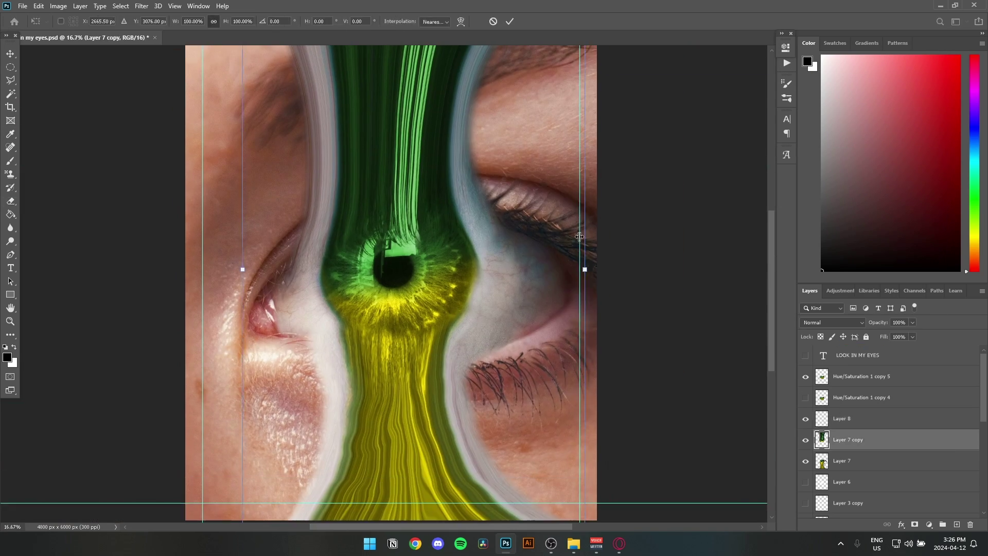
drag(519, 155, 518, 282)
click(460, 22)
drag(582, 106, 523, 107)
drag(240, 108, 287, 58)
drag(248, 508, 194, 494)
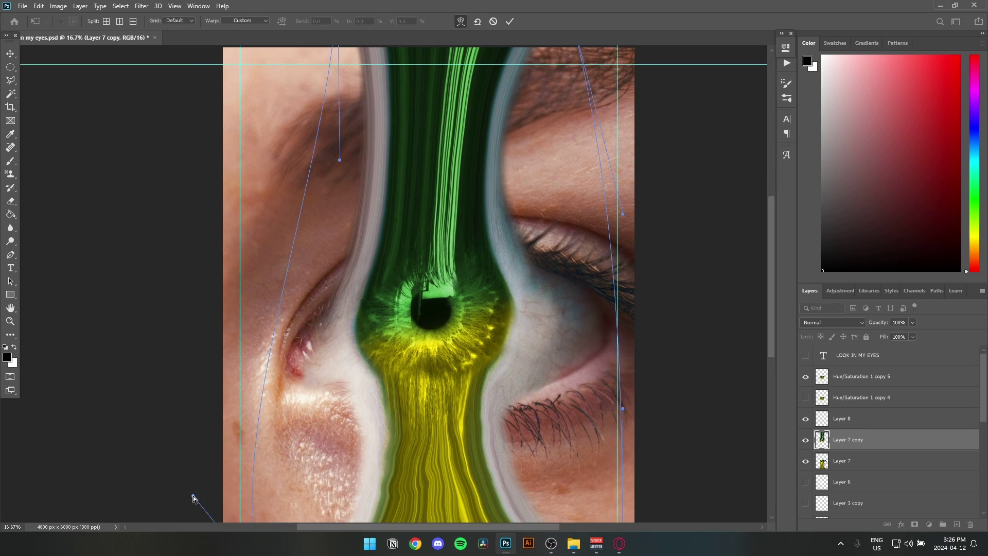
drag(370, 232, 318, 318)
drag(570, 300, 496, 291)
Raise the lower-left warp corner of Layer 7 copy, pull its bottom handles outward and apply the warp.
drag(282, 60, 257, 77)
drag(287, 246, 344, 286)
drag(257, 438, 359, 183)
drag(330, 435, 330, 311)
drag(244, 327, 169, 360)
drag(443, 435, 547, 448)
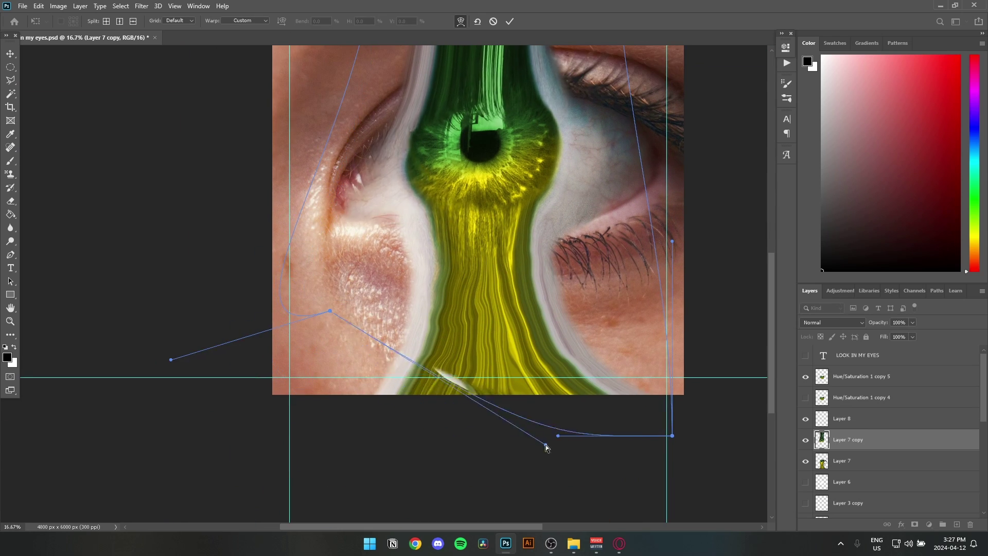
mouse_move(709, 122)
mouse_down()
mouse_move(564, 357)
mouse_move(612, 264)
mouse_up()
key(Return)
Examine the warped Layer 7 copy up close, including where it overlaps the yellow drip near the poster's lower edge.
key(ctrl+plus)
key(ctrl+plus)
drag(118, 477, 153, 340)
key(ctrl+minus)
key(ctrl+minus)
key(ctrl+minus)
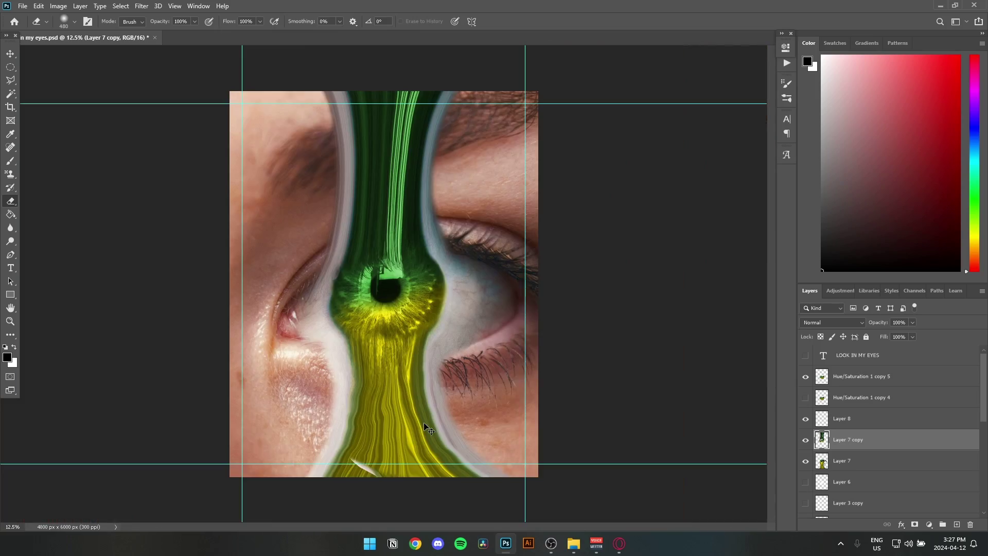
key(ctrl+plus)
key(ctrl+plus)
key(ctrl+plus)
key(ctrl+plus)
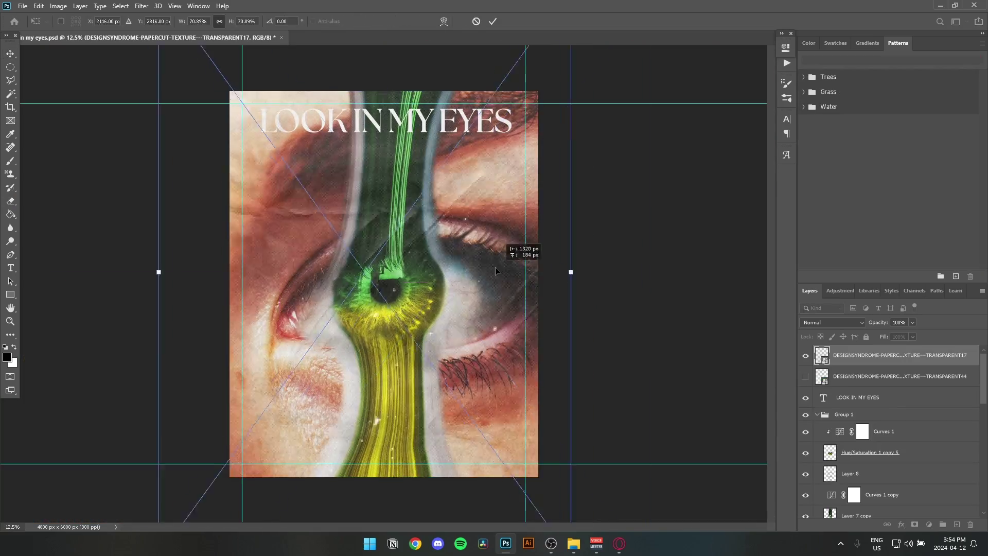
Apply the placement of the TRANSPARENT17 papercut texture over the poster and set its blend mode to Vivid Light.
key(Return)
click(832, 322)
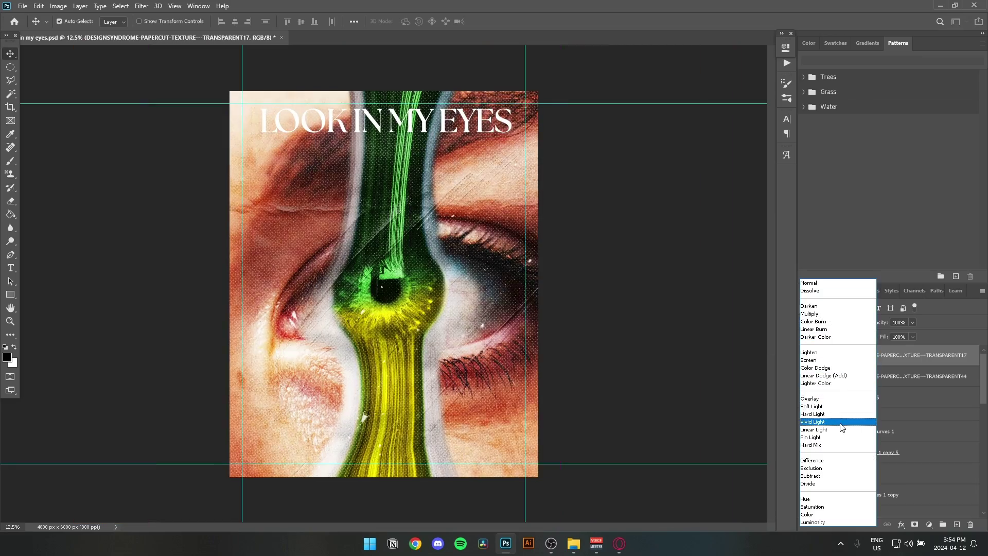
click(841, 422)
Switch to File Explorer and place the TRANSPARENT73 papercut texture, enlarged over the poster with TRANSPARENT17 hidden.
click(573, 543)
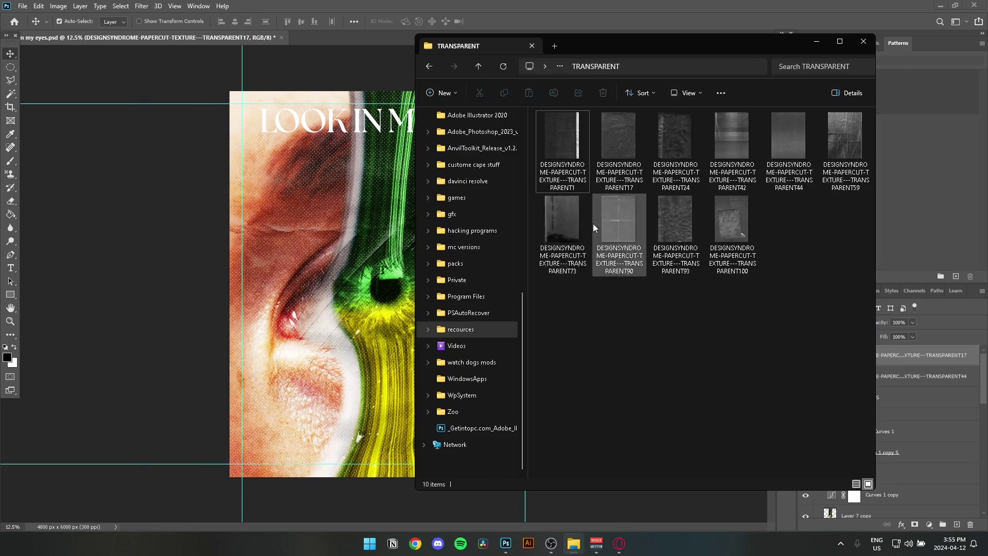
drag(592, 223, 330, 257)
click(805, 377)
drag(523, 477, 555, 533)
Try Vivid Light and another blend mode on the TRANSPARENT73 texture.
click(831, 322)
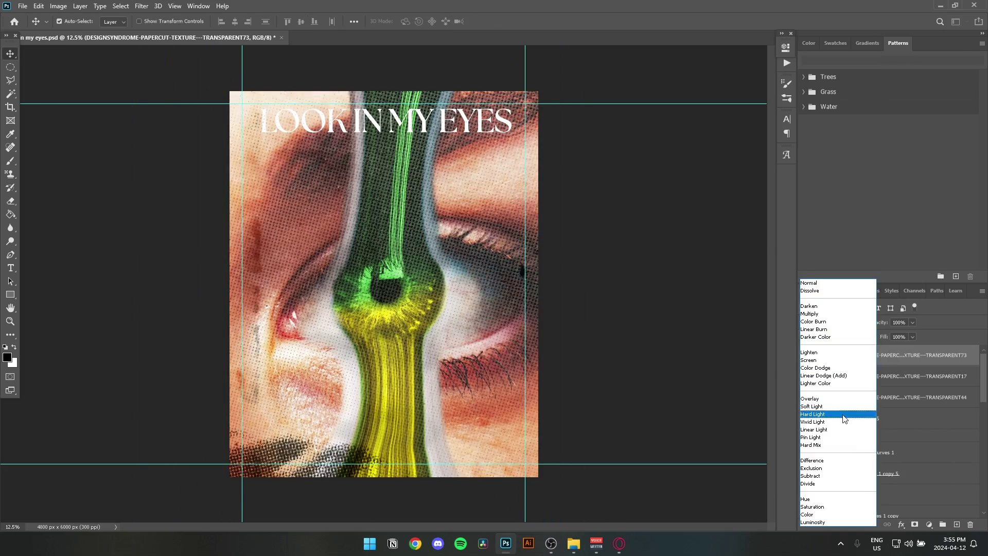
click(840, 422)
key(Return)
click(832, 322)
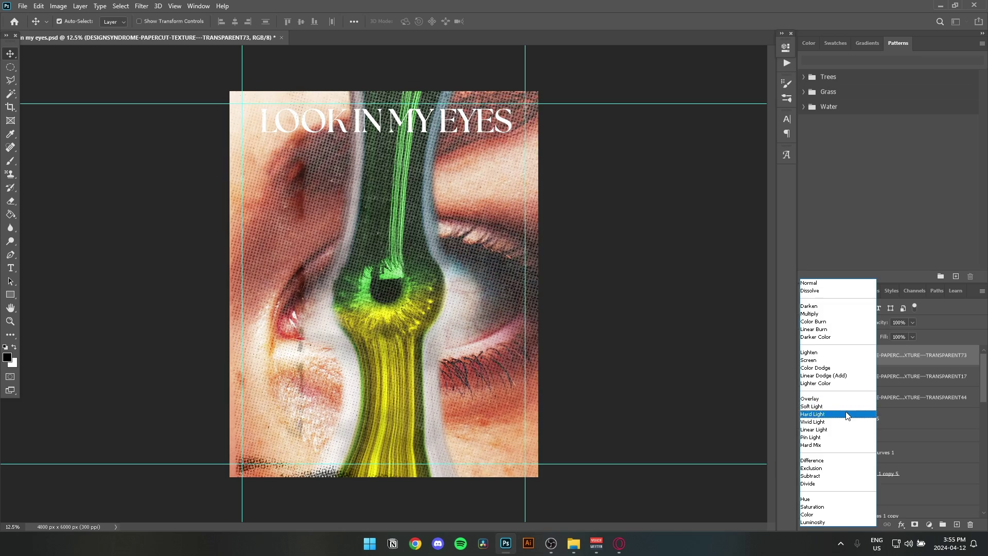
click(845, 409)
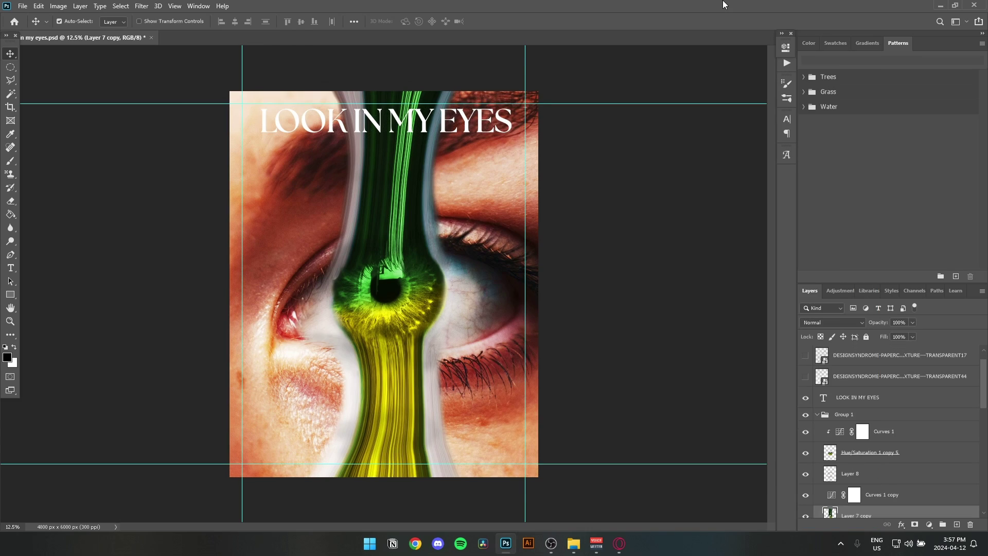
Compare the poster with and without the TRANSPARENT17 papercut texture.
click(806, 355)
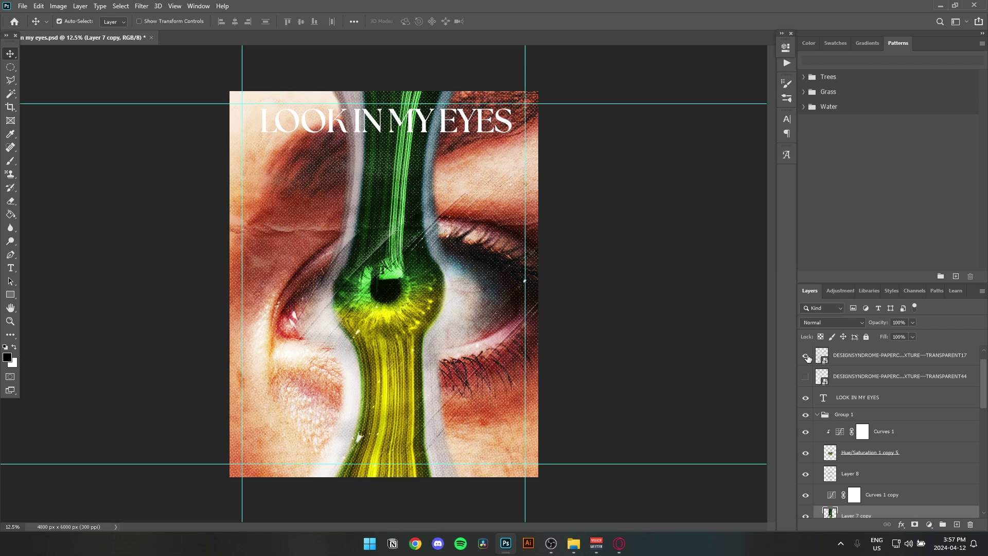
click(805, 355)
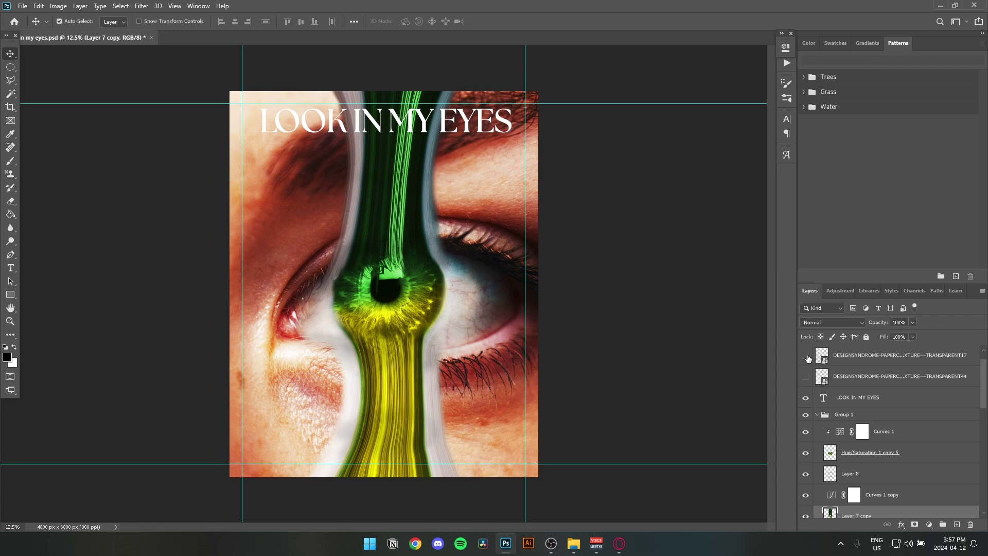
Hide the TRANSPARENT17 papercut texture and add an empty layer above the eye photo's Curves adjustment, with the Brush tool active.
click(806, 355)
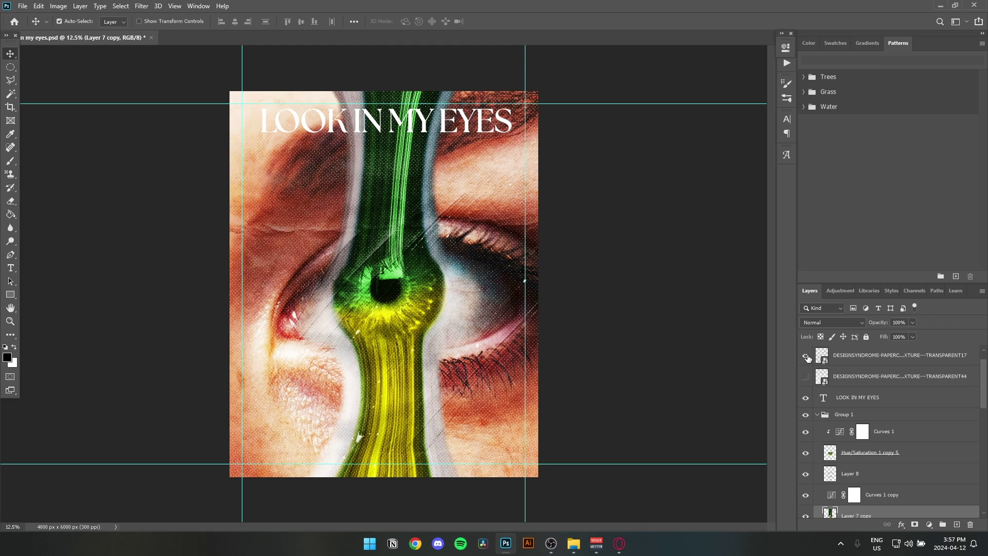
click(805, 355)
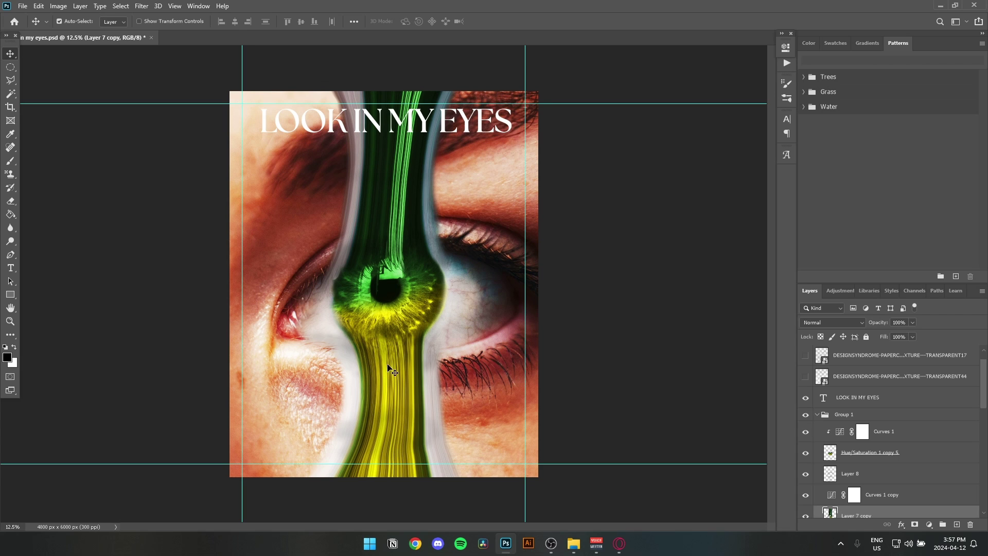
scroll(875, 446, down, 5)
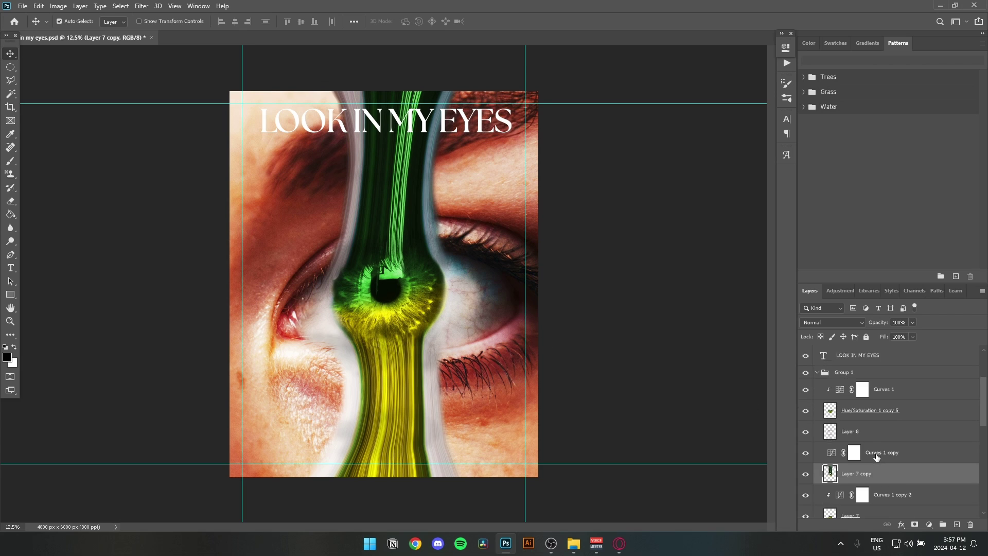
click(894, 474)
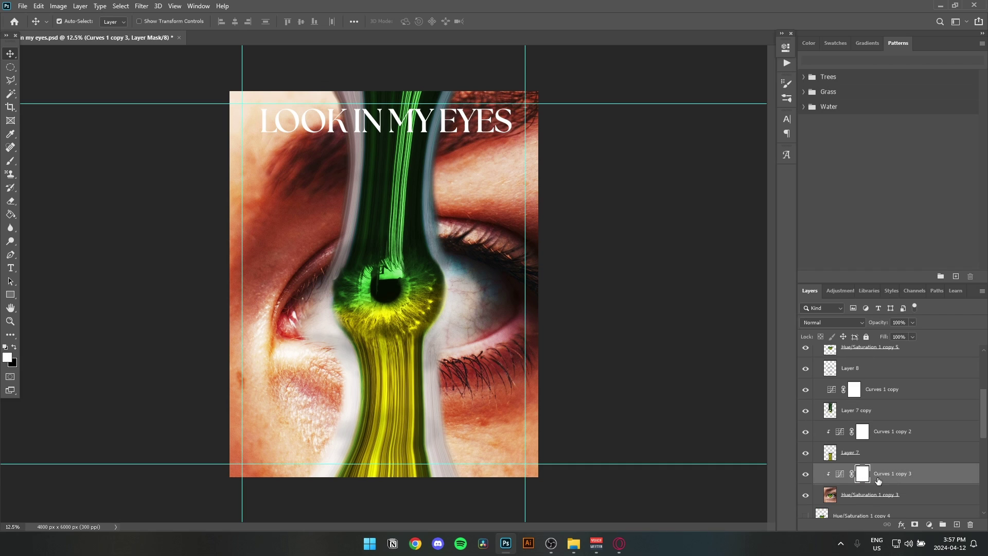
scroll(887, 452, down, 1)
scroll(886, 450, down, 1)
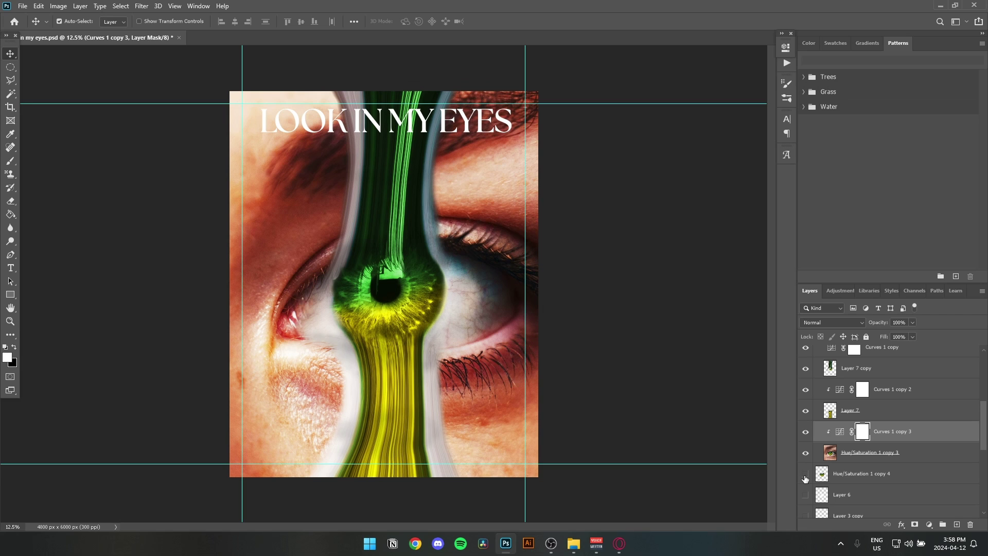
click(908, 432)
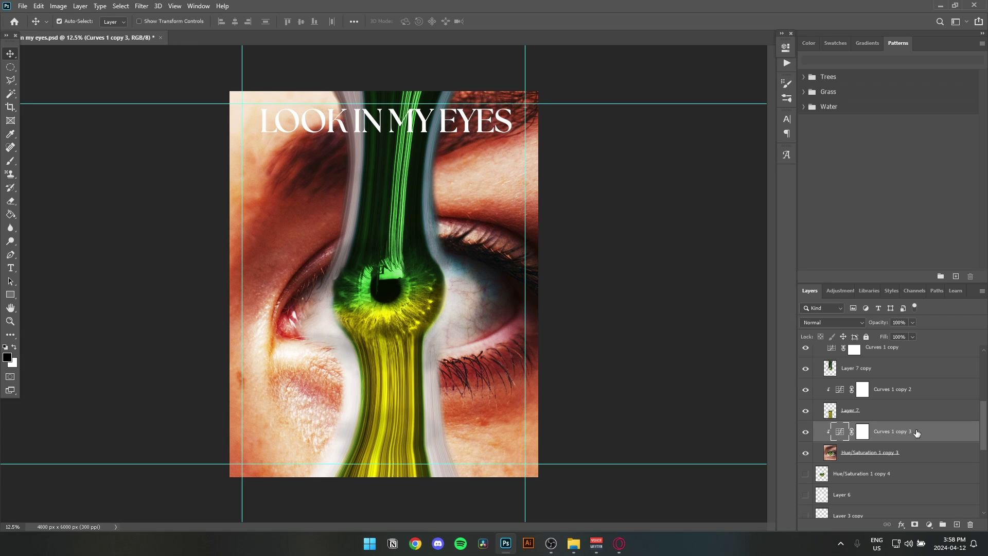
key(ctrl+shift+alt+n)
key(b)
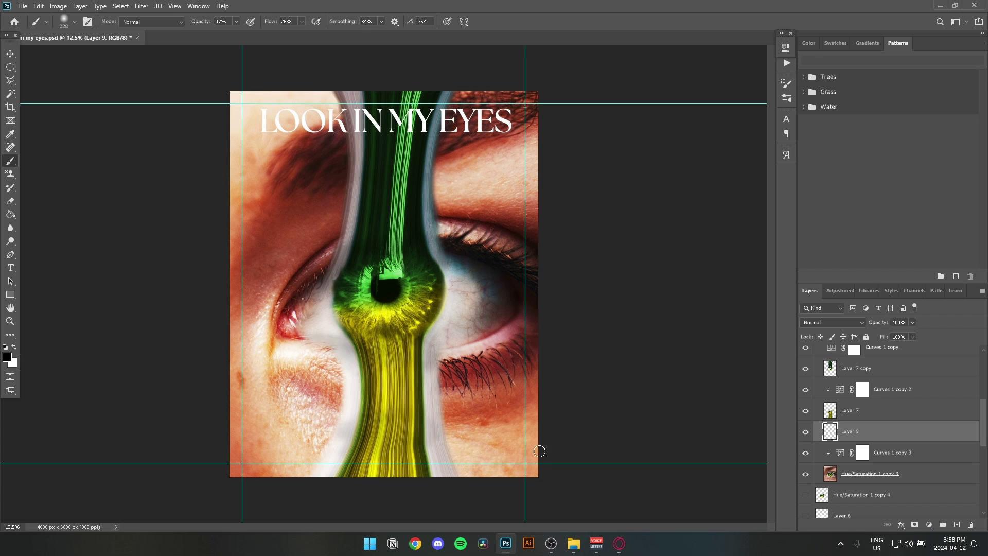
Hide the TRANSPARENT73 papercut texture and check the TRANSPARENT17 and TRANSPARENT44 textures over the poster.
scroll(875, 411, up, 5)
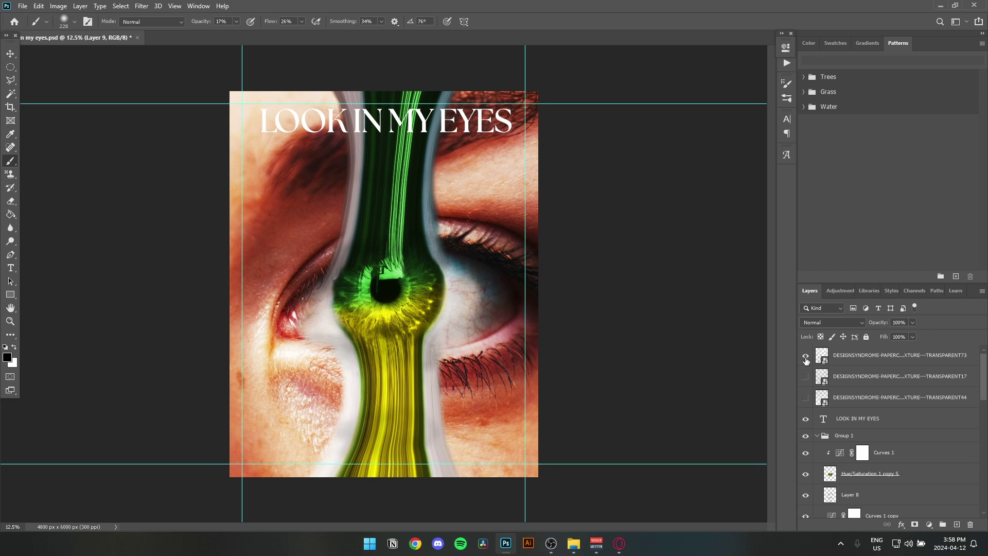
click(806, 356)
click(805, 377)
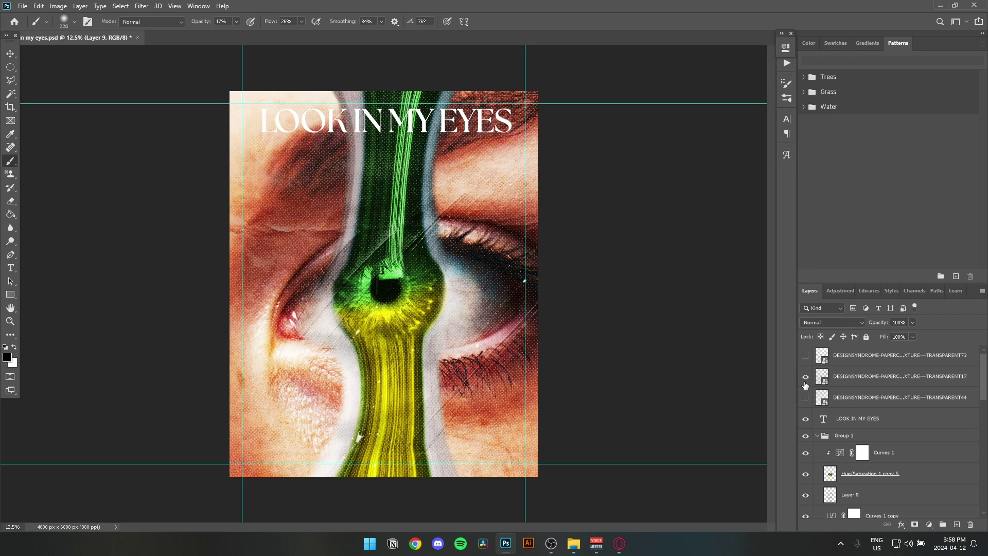
click(805, 377)
click(806, 397)
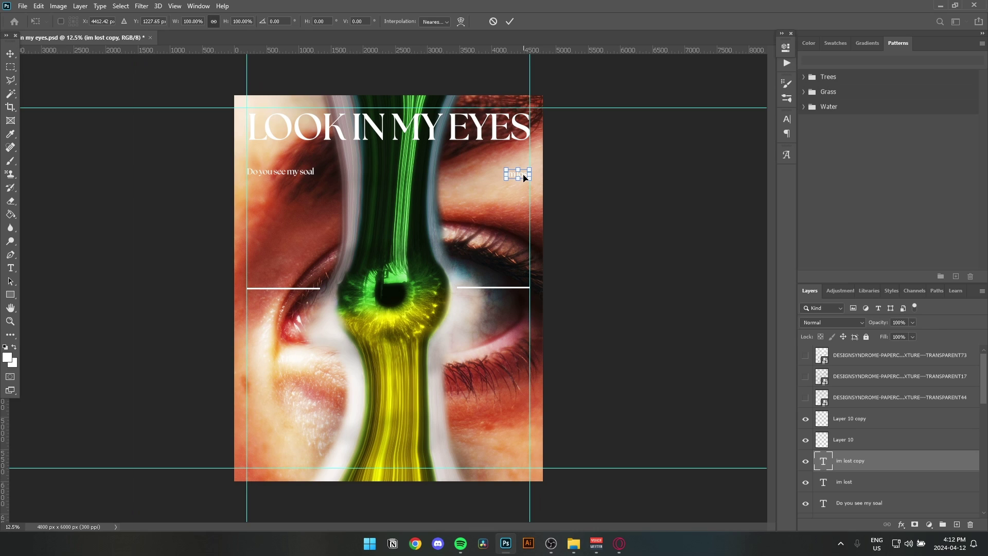
Move the duplicated im lost text below Do you see my soal and replace its wording with Look deeper.
drag(491, 175, 418, 210)
key(Return)
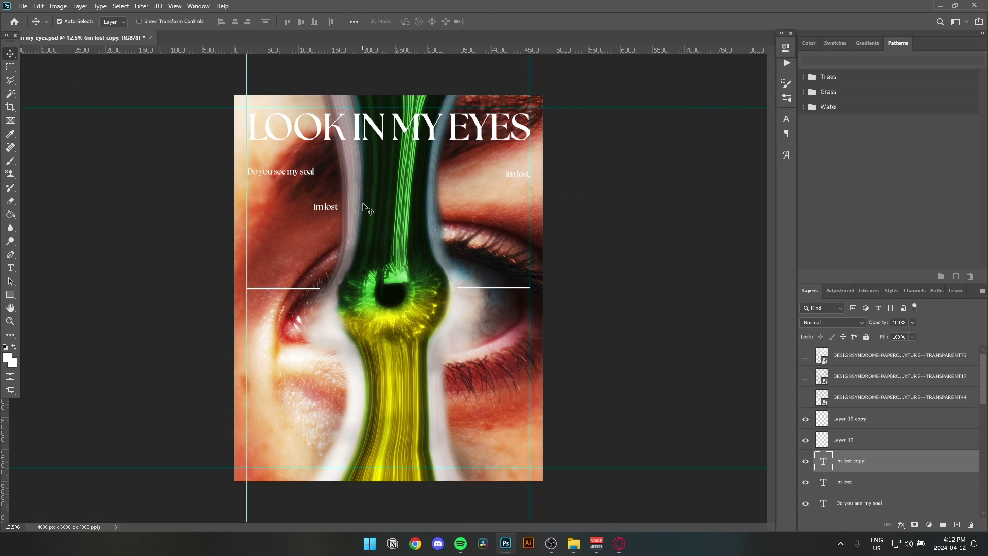
key(ctrl+equal)
key(ctrl+equal)
key(ctrl+equal)
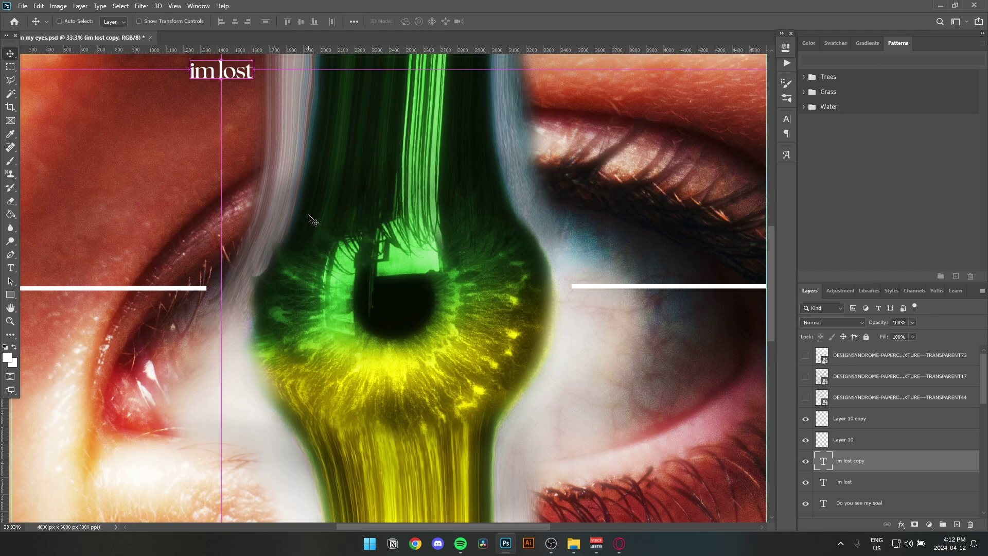
drag(256, 133, 364, 337)
key(t)
click(362, 266)
key(BackSpace)
key(BackSpace)
key(BackSpace)
key(BackSpace)
key(BackSpace)
key(BackSpace)
key(BackSpace)
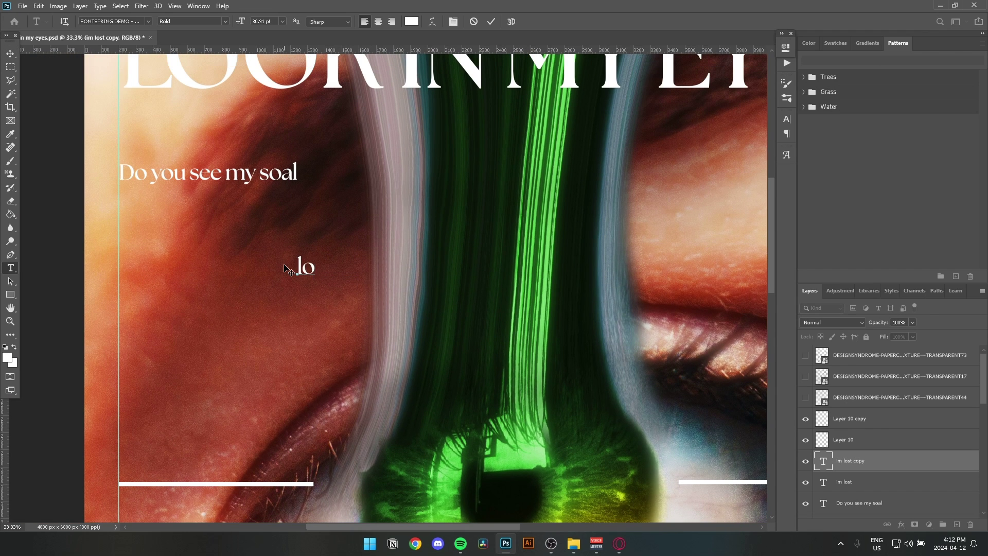
text(look deeper)
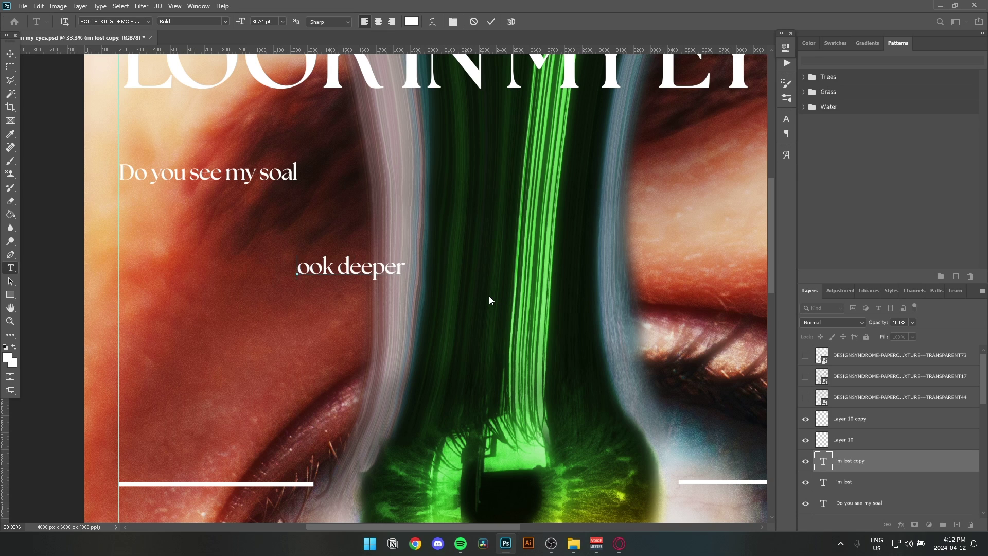
text(L)
Try the Italic and Regular font styles on the Look deeper text.
key(ctrl+a)
click(224, 21)
click(218, 37)
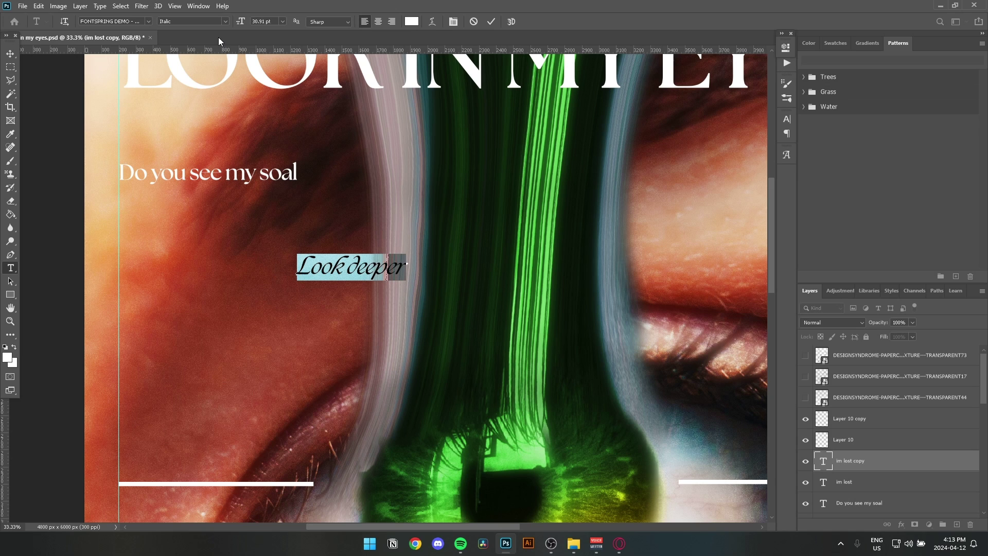
key(ctrl+z)
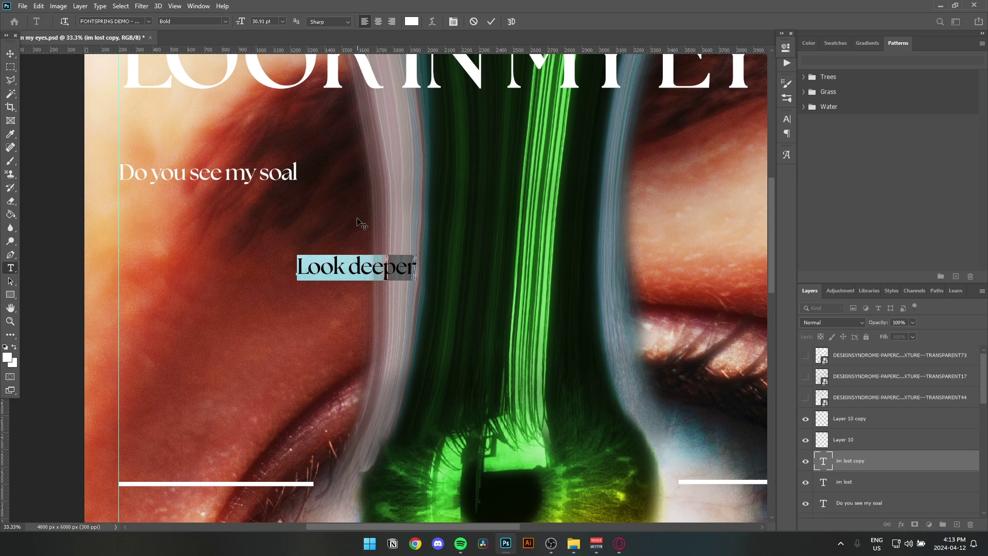
click(225, 22)
click(222, 33)
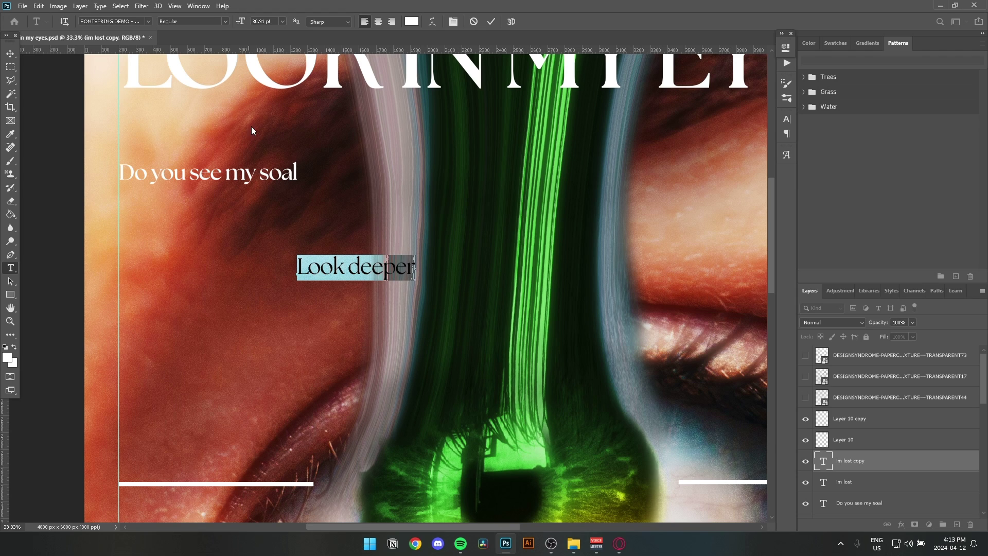
key(ctrl+z)
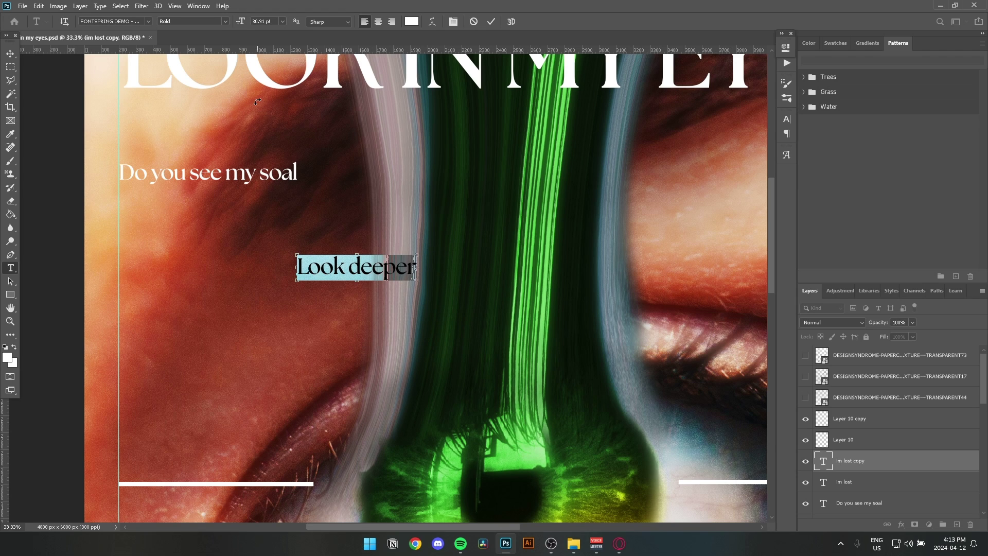
Apply the Look deeper text edit and start a free transform on the text.
click(10, 53)
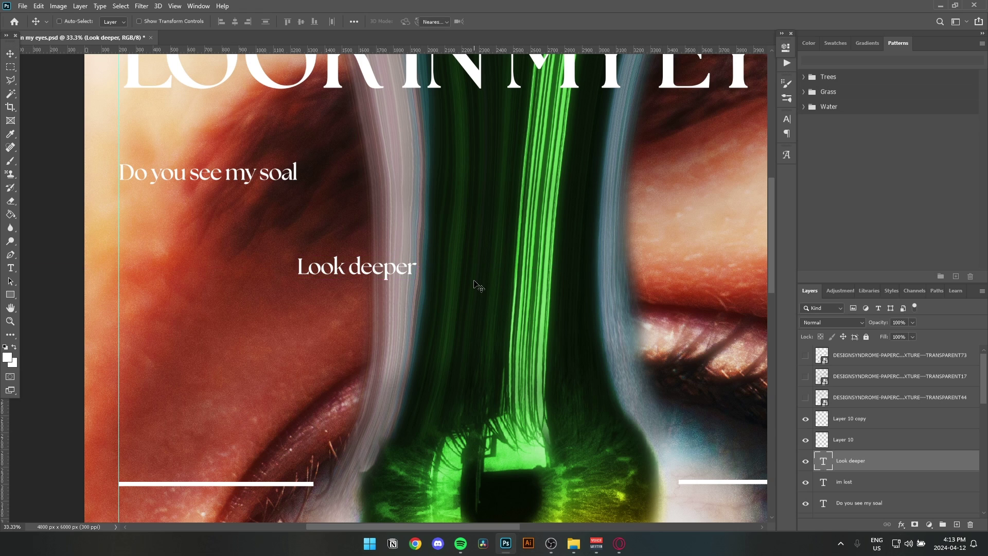
key(ctrl+t)
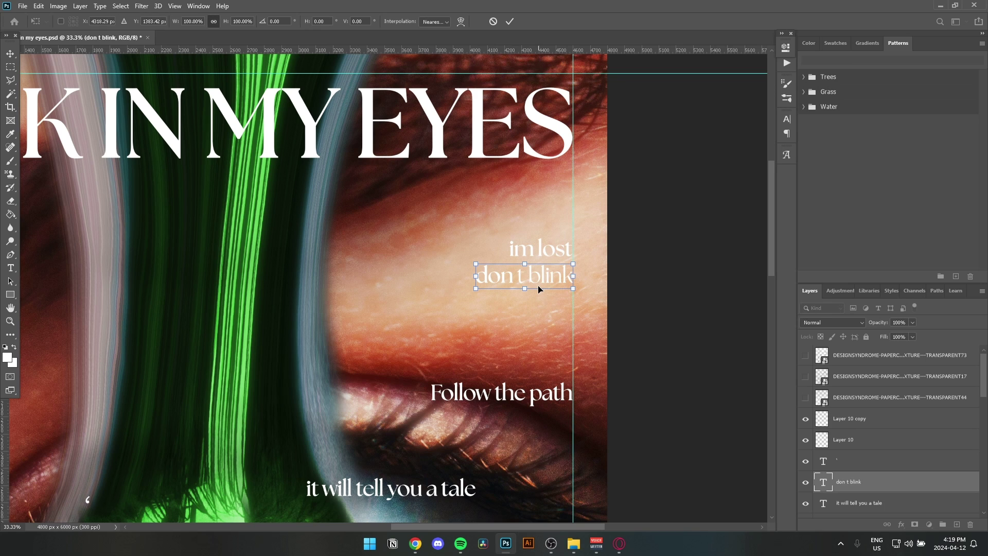
Move the don t blink text from below im lost down into the lower half of the poster.
drag(539, 289, 229, 439)
drag(339, 427, 451, 282)
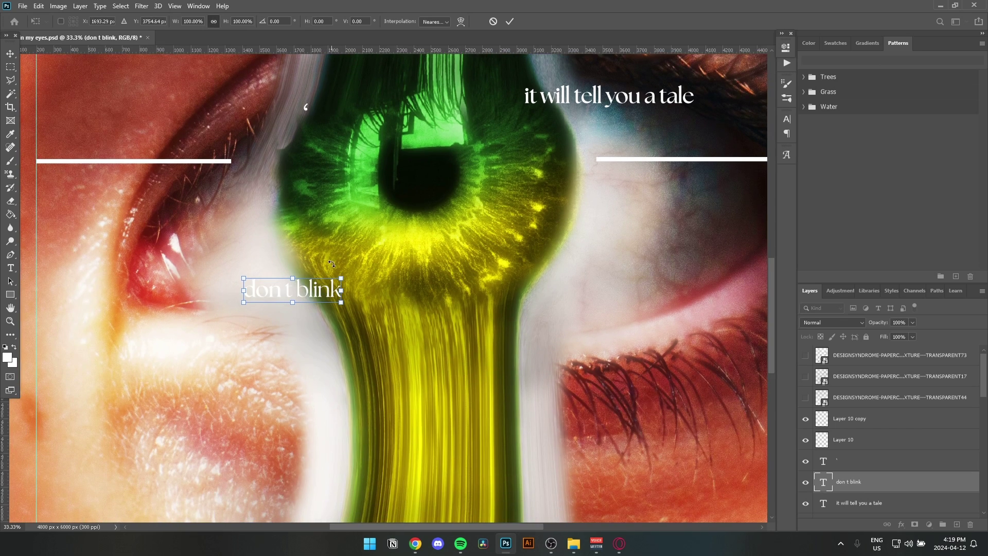
drag(307, 301, 382, 143)
drag(383, 144, 663, 366)
drag(641, 434, 431, 443)
drag(435, 368, 603, 380)
click(10, 53)
Select the Look deeper text and check the text layout across the whole poster.
drag(226, 83, 358, 483)
ctrl+click(93, 396)
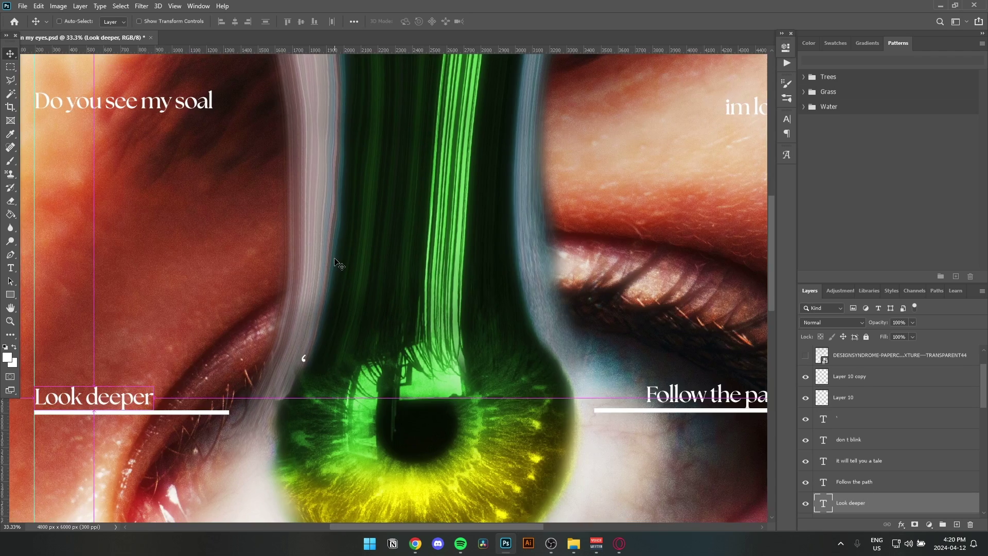
key(ctrl+minus)
key(ctrl+minus)
key(ctrl+minus)
key(ctrl+minus)
key(ctrl+plus)
key(ctrl)
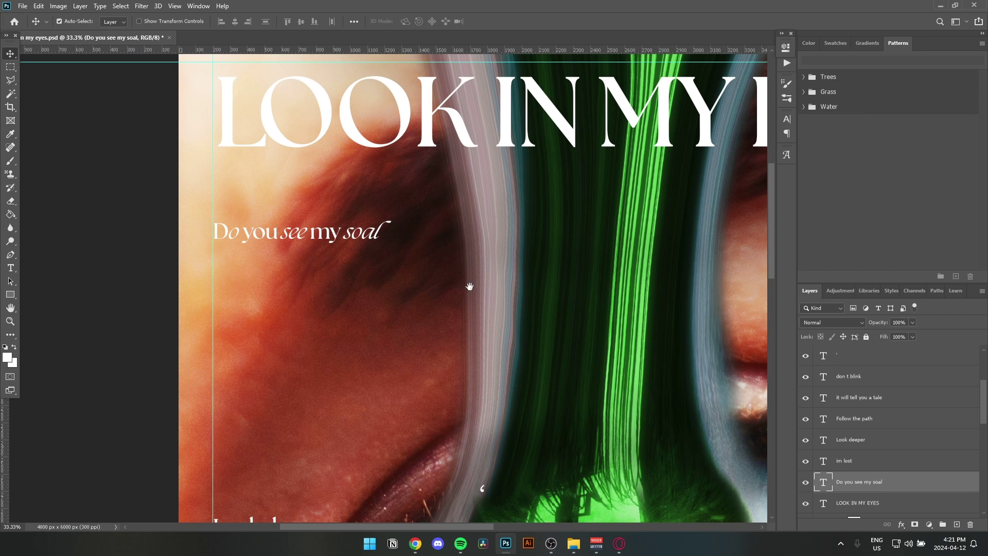
Set the word lost in the I am lost text to Italic and shift the text back toward the right margin guide.
drag(528, 323, 463, 326)
drag(514, 283, 245, 285)
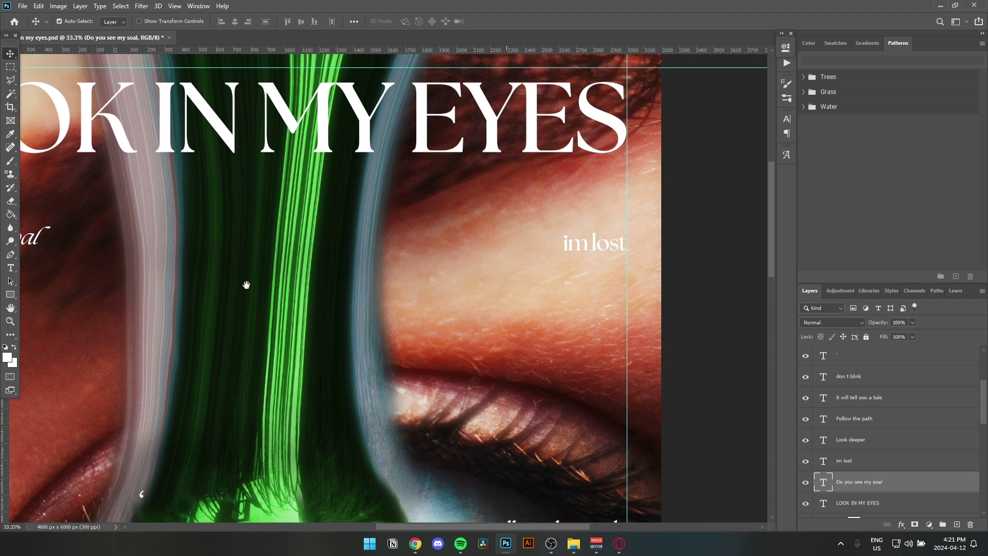
click(896, 470)
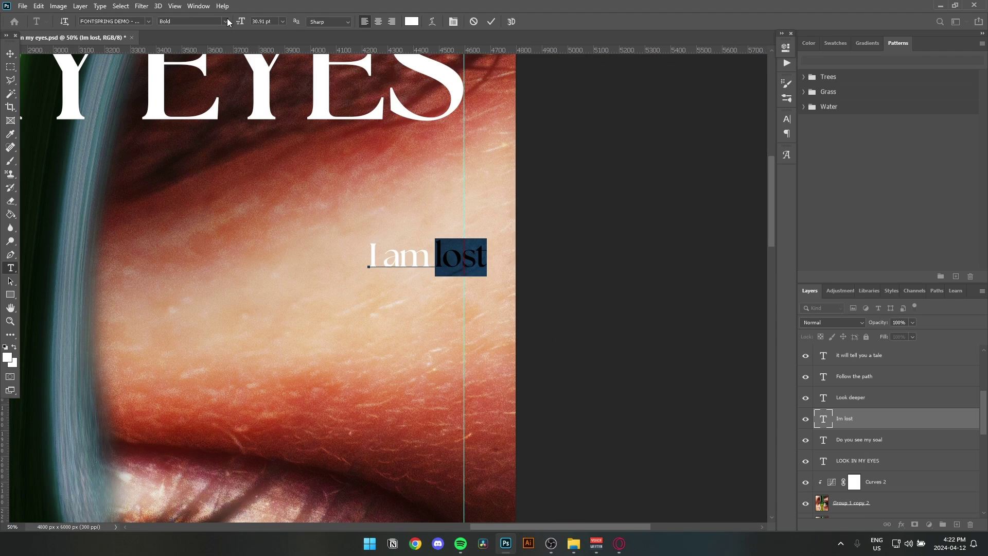
click(227, 21)
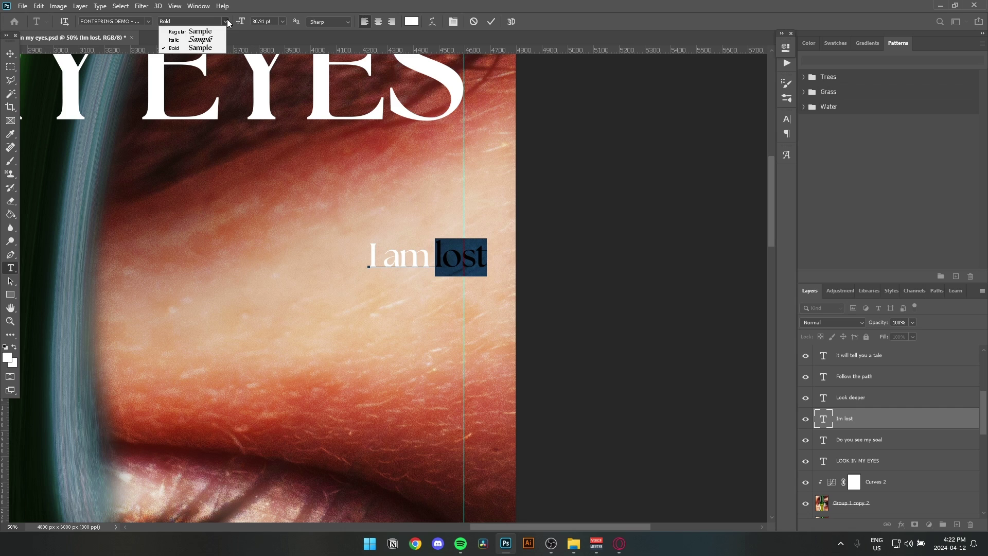
click(222, 39)
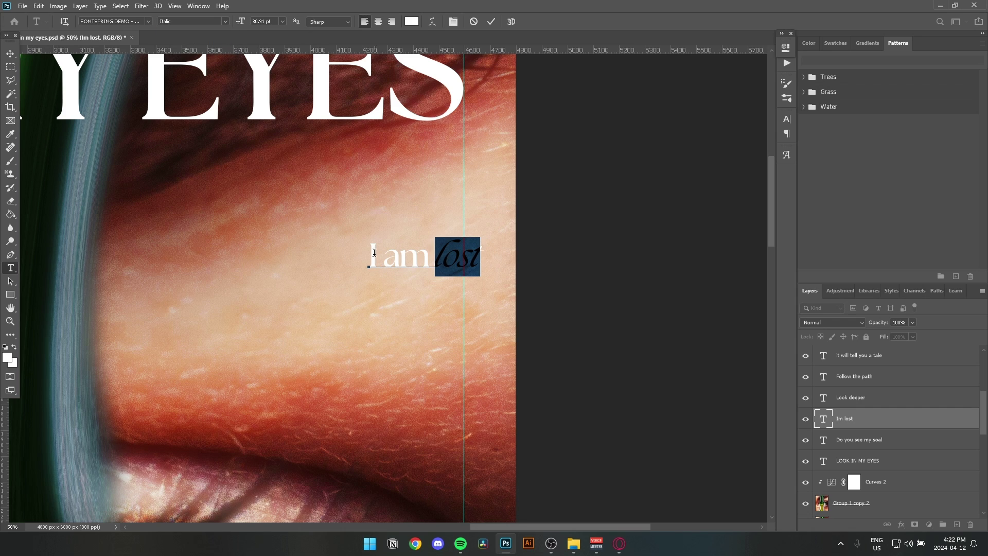
click(11, 54)
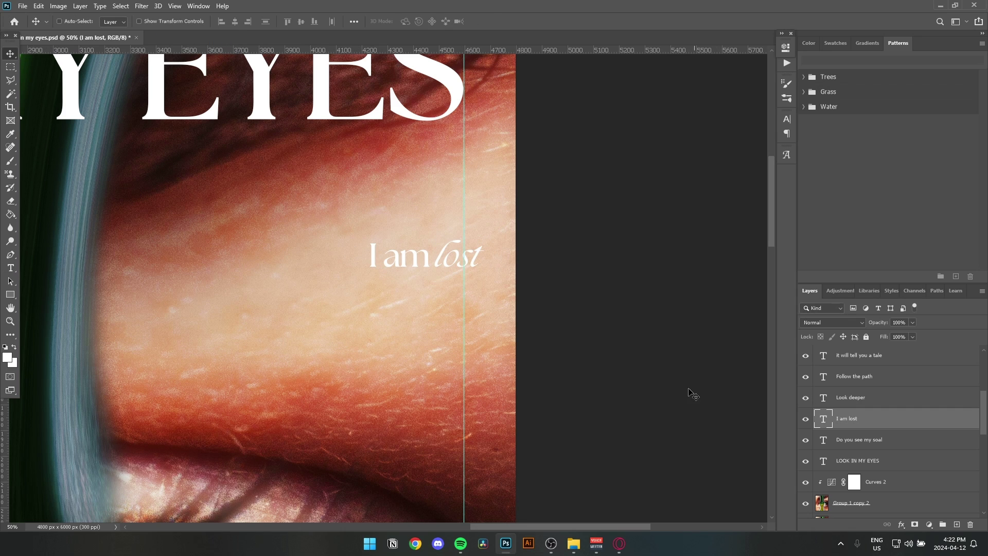
key(ctrl+t)
drag(449, 263, 427, 271)
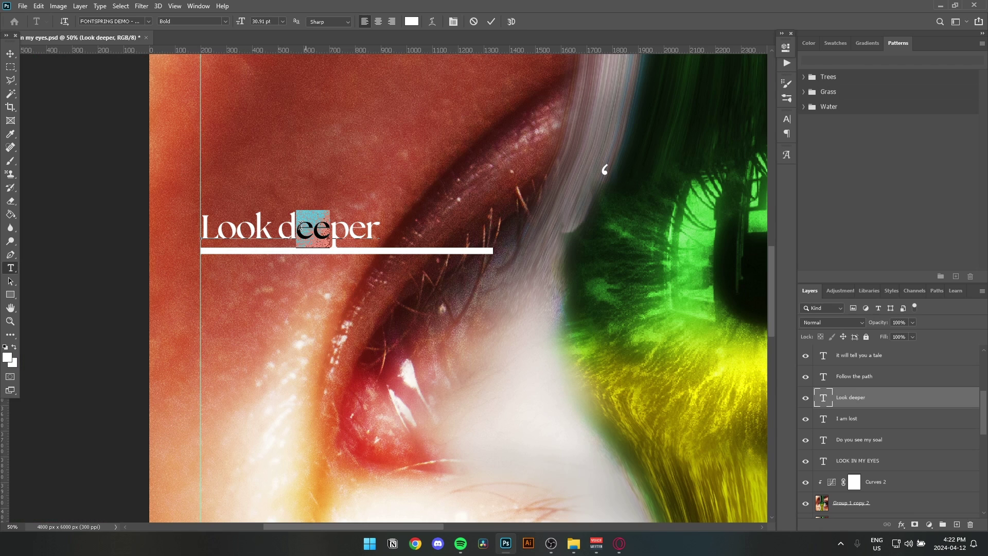
Set the letters k and ee in the Look deeper text to Italic.
click(225, 21)
click(218, 41)
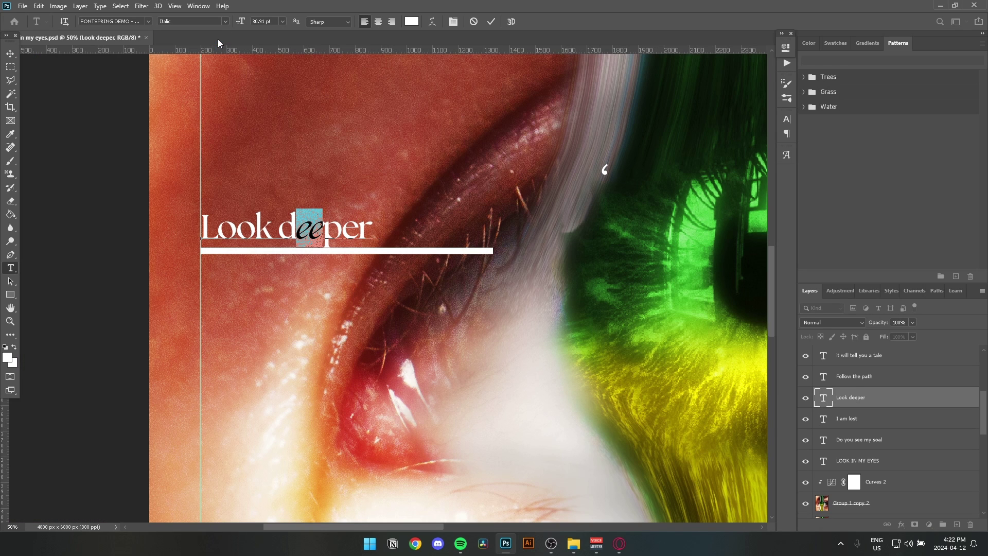
key(Escape)
key(v)
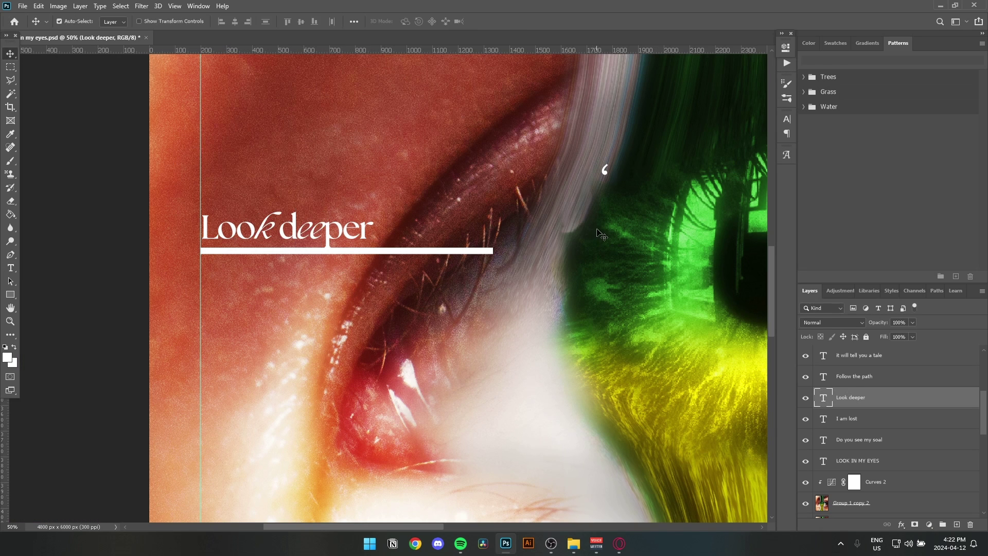
Select the Do you see my soal text layer.
key(space)
drag(628, 227, 585, 236)
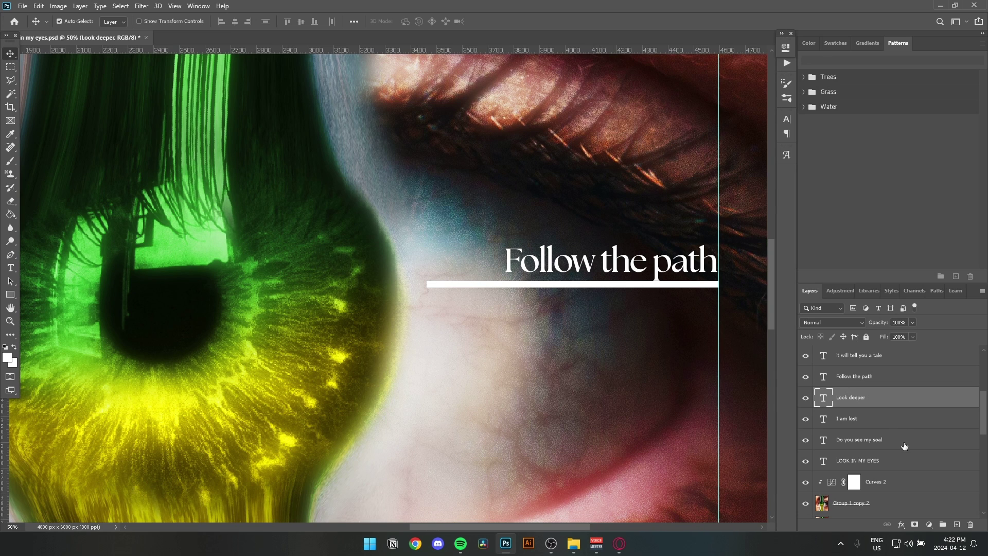
click(907, 440)
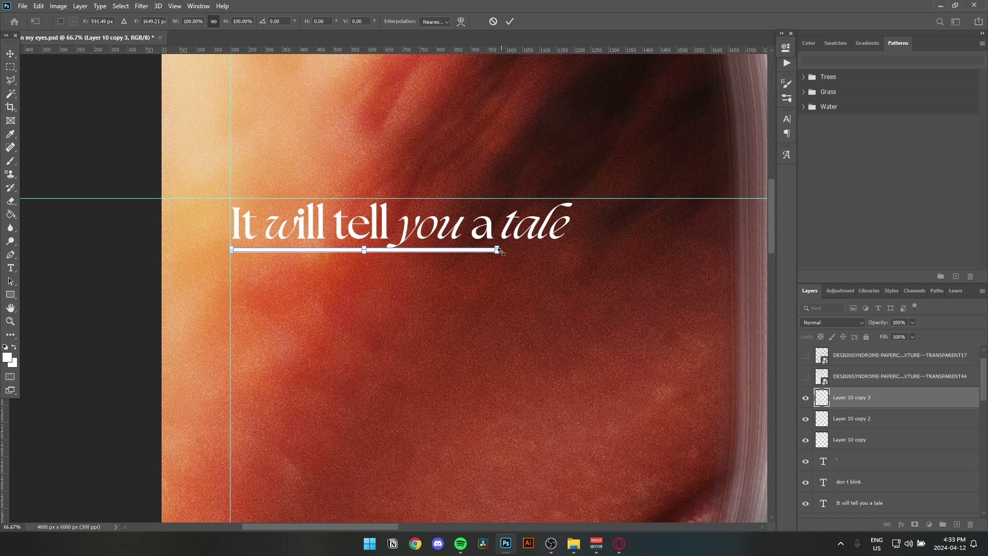
Lengthen the white underline beneath It will tell you a tale so it extends past the end of the text.
drag(498, 250, 688, 257)
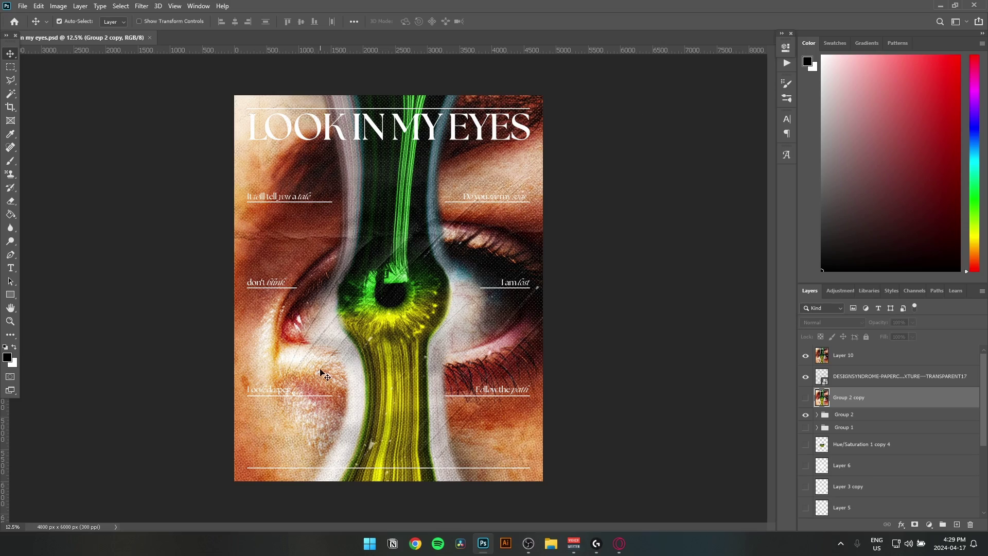
Inspect the papercut texture and underlined text around Look deeper up close, and view the whole poster again.
scroll(293, 399, up, 3)
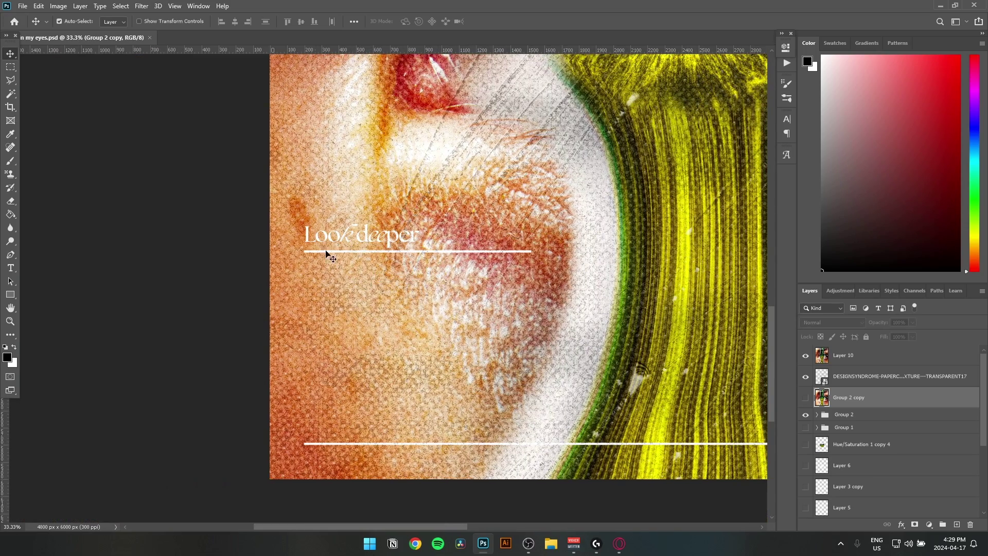
drag(477, 261, 469, 295)
key(ctrl+0)
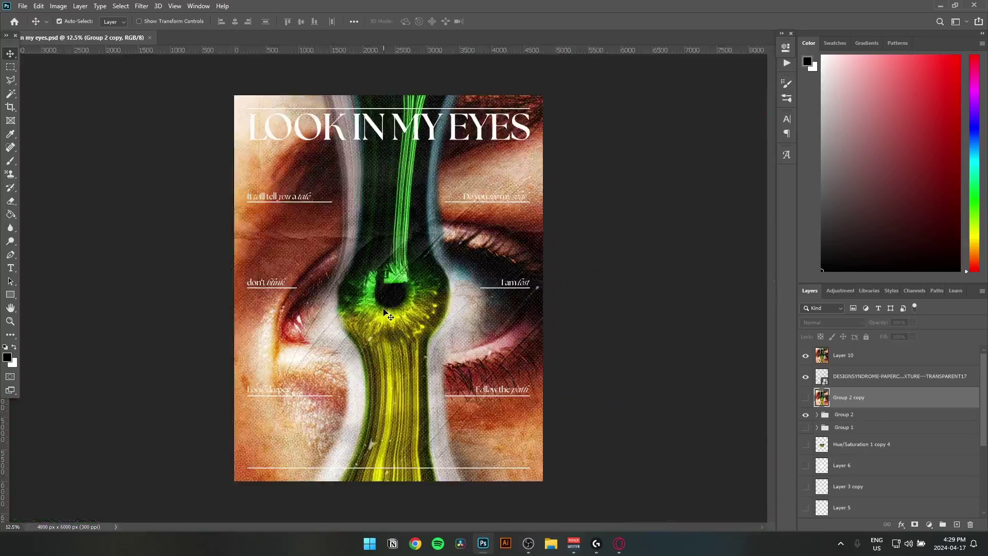